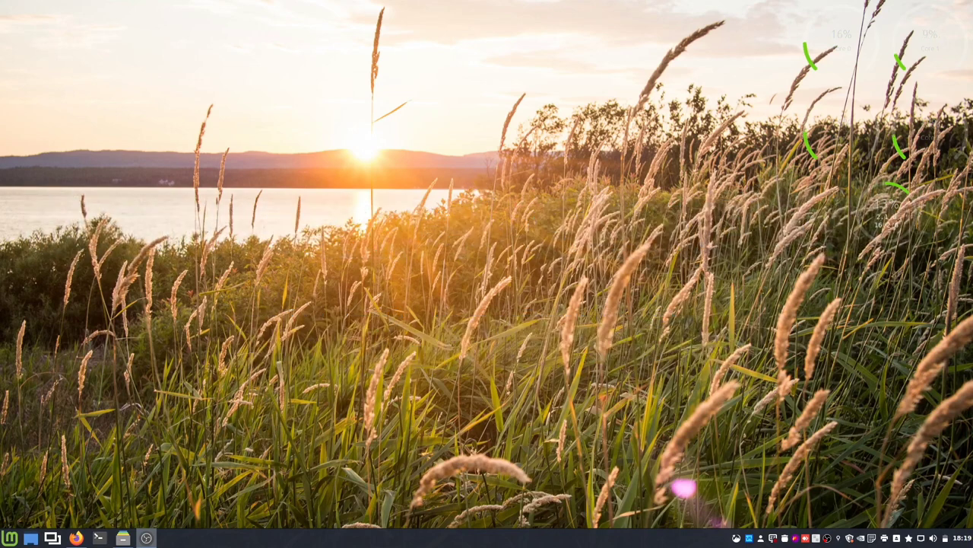
- Search the installed applications for "ven" and close the application list
{"action": "left_click", "coordinate": [83, 537]}
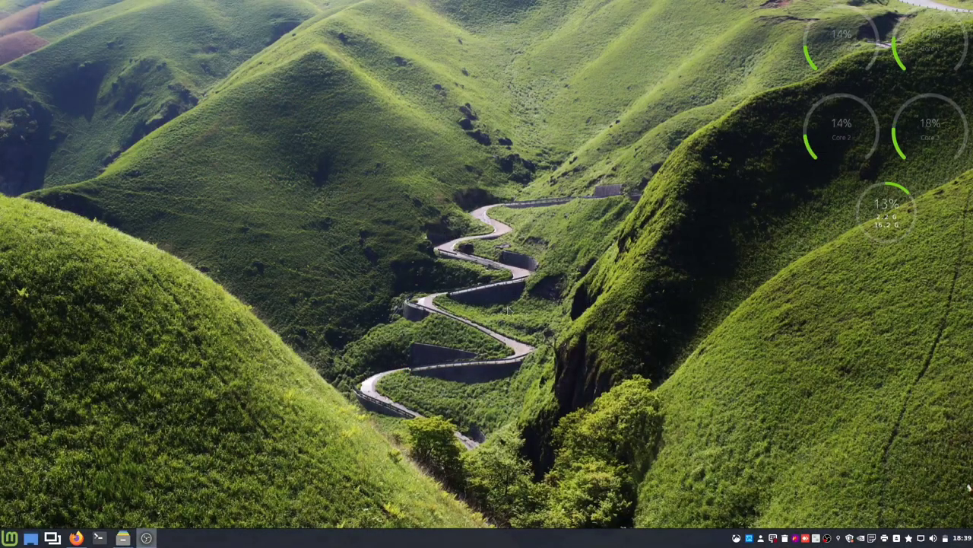
{"action": "left_click", "coordinate": [9, 539]}
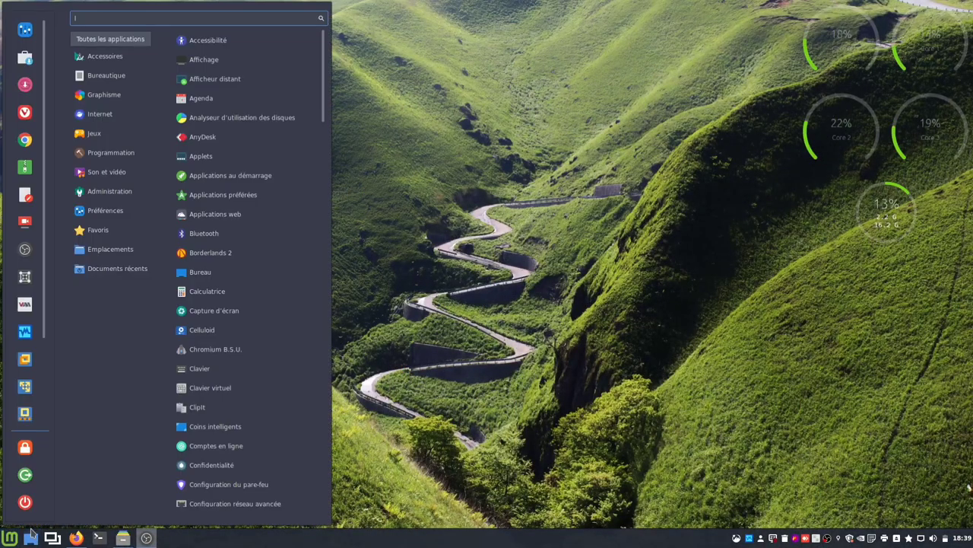
{"action": "type", "text": "ven"}
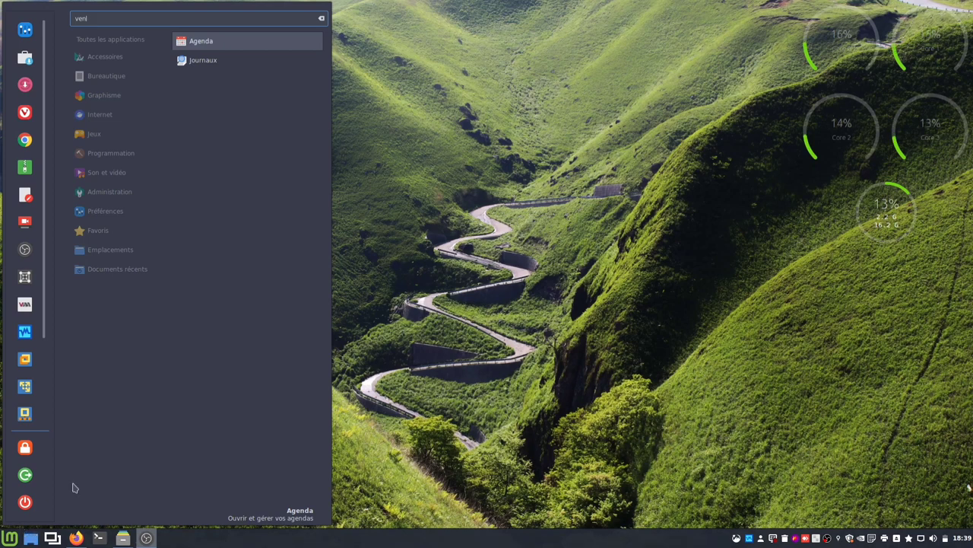
{"action": "left_click", "coordinate": [440, 322]}
- Switch to the file manager and create a folder named ProgramNoInstall in the home folder
{"action": "left_click", "coordinate": [123, 537]}
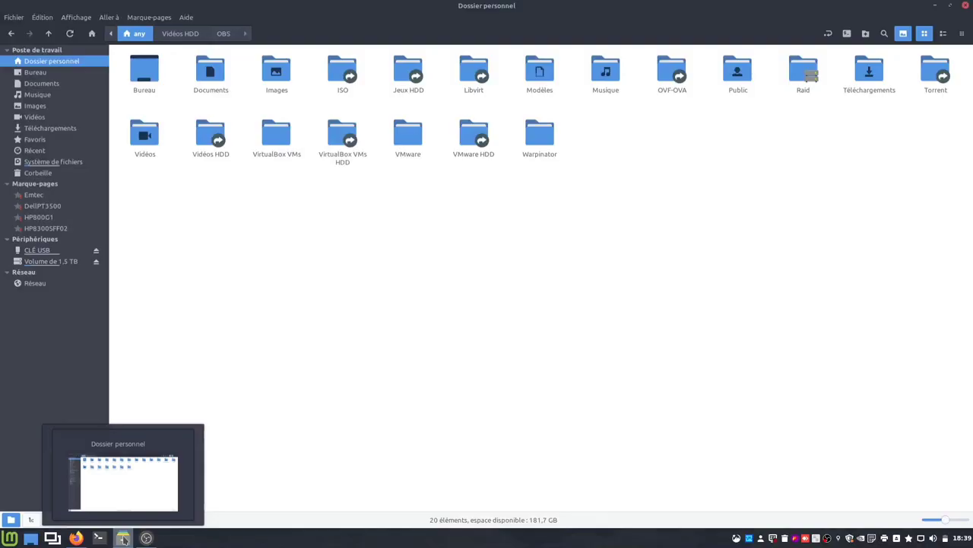
{"action": "right_click", "coordinate": [520, 244]}
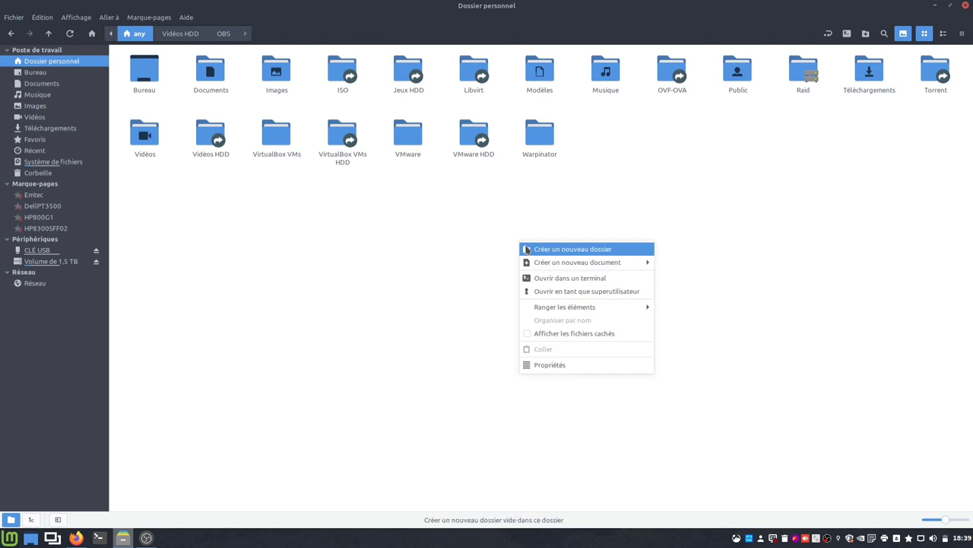
{"action": "left_click", "coordinate": [527, 249]}
{"action": "type", "text": "P"}
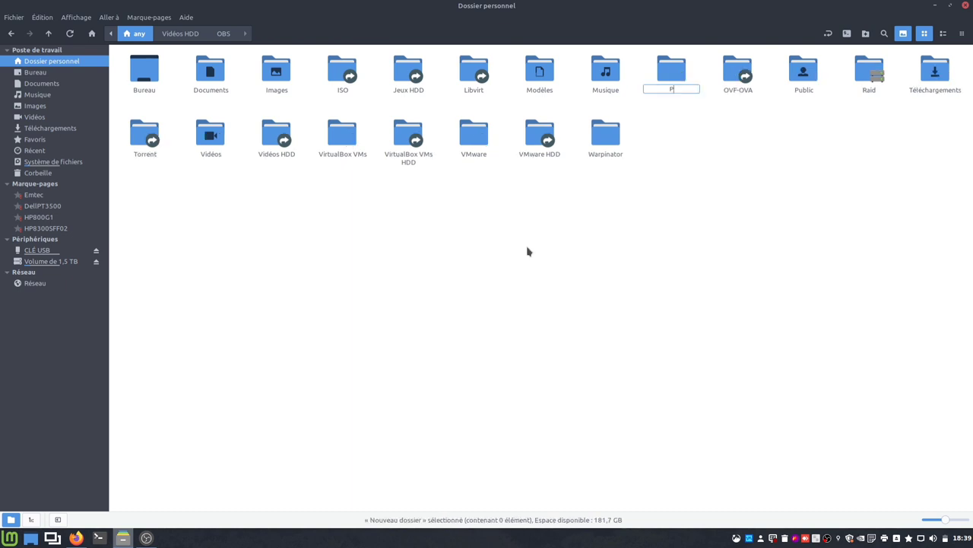
{"action": "type", "text": "rogramNoInstall"}
{"action": "key", "text": "Return"}
{"action": "left_click", "coordinate": [502, 268]}
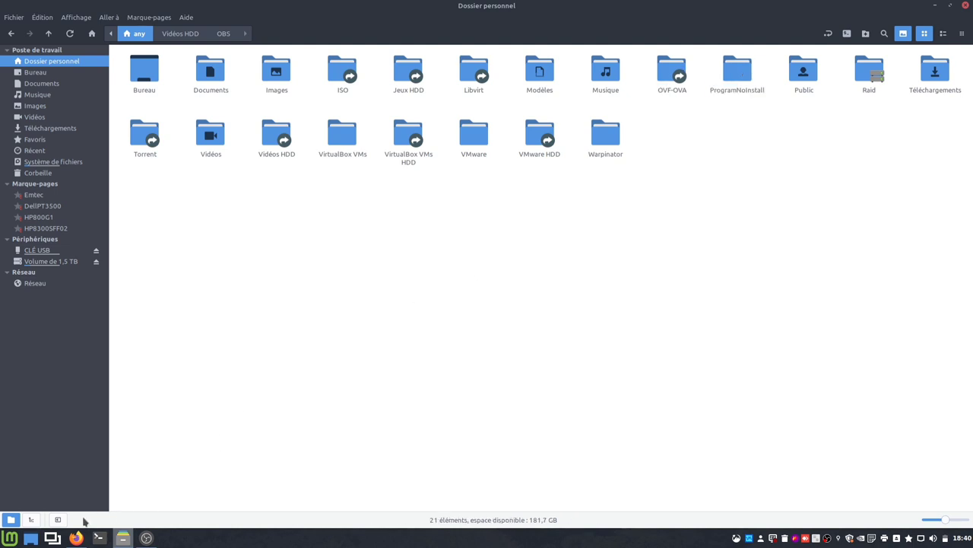
- Switch to Firefox, search the web for "ventoy" and open the downloads page of the Ventoy website
{"action": "left_click", "coordinate": [76, 538]}
{"action": "left_click", "coordinate": [435, 253]}
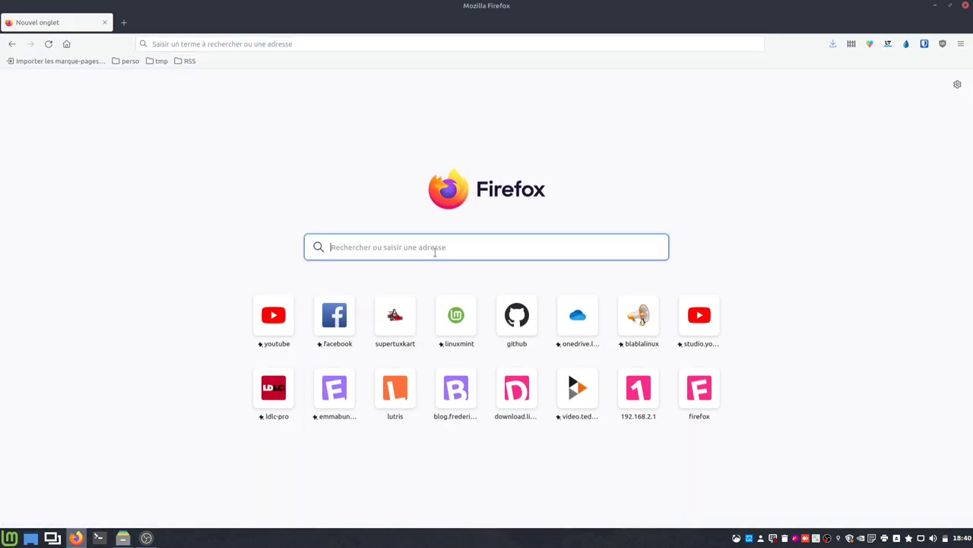
{"action": "type", "text": "ventoy"}
{"action": "key", "text": "Return"}
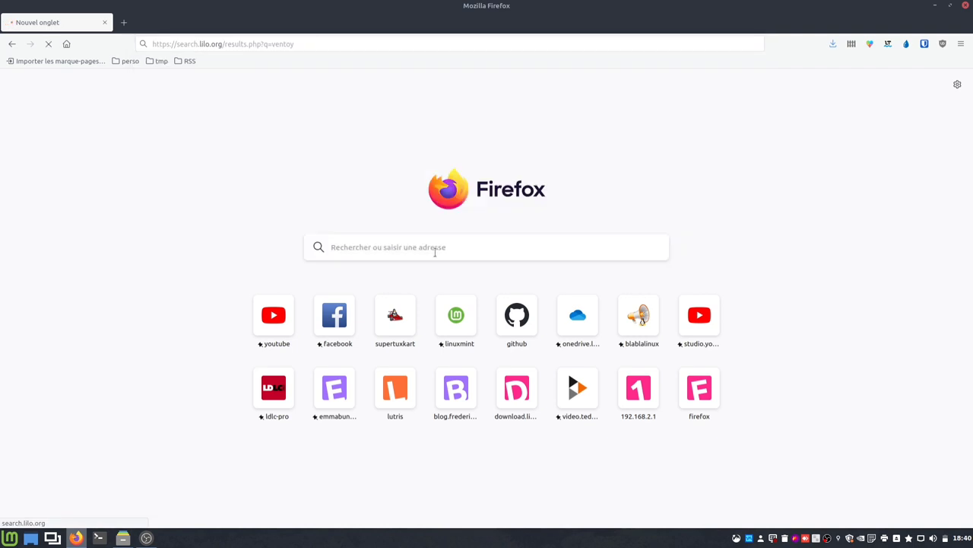
{"action": "left_click", "coordinate": [76, 143]}
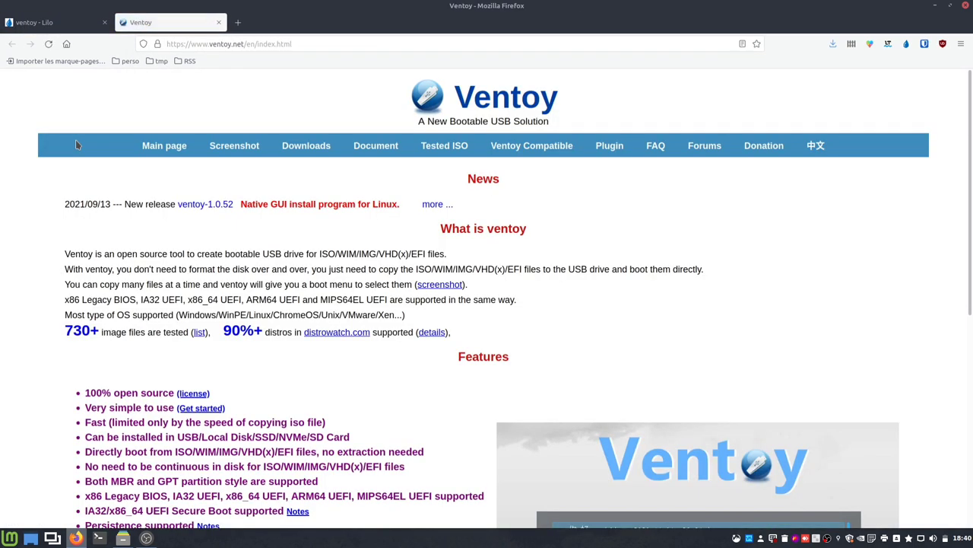
{"action": "left_click", "coordinate": [310, 148]}
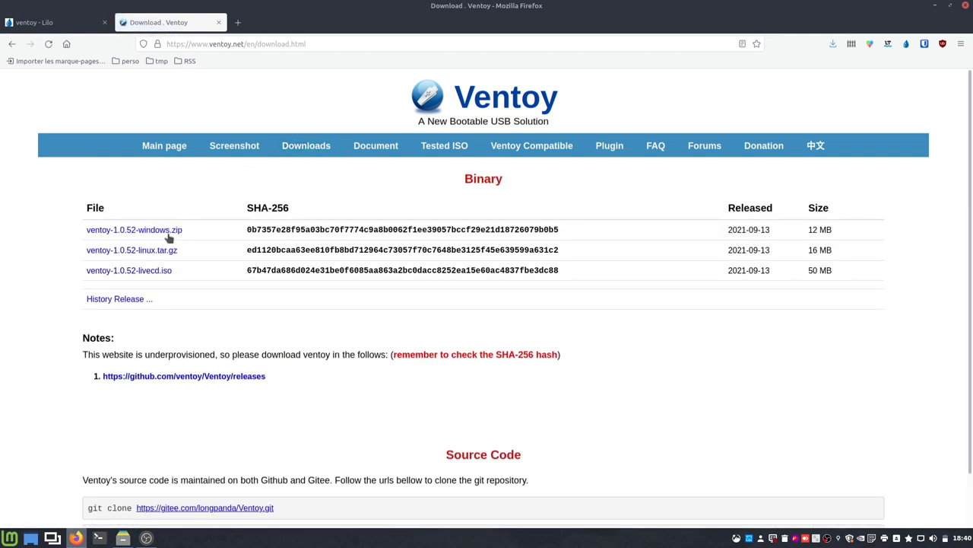
- Open the Linux GUI notes from the Ventoy 1.0.52 release and examine the supported architectures, usage instructions and screenshots
{"action": "left_click", "coordinate": [162, 255]}
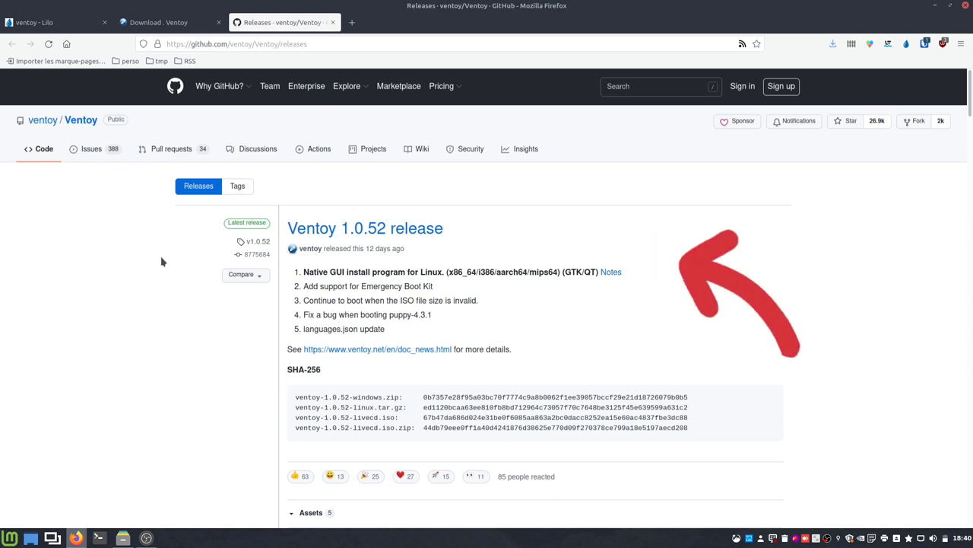
{"action": "left_click", "coordinate": [609, 272]}
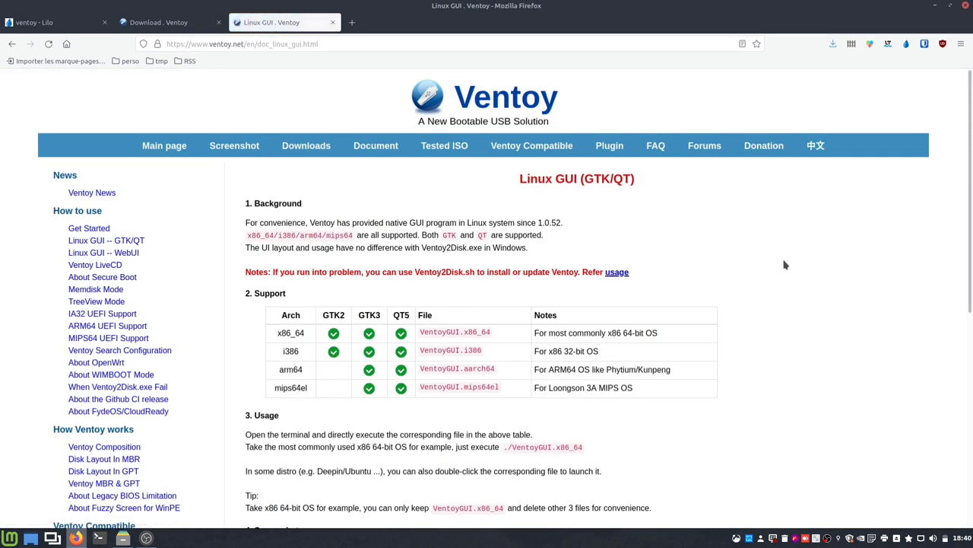
{"action": "scroll", "coordinate": [785, 264], "scroll_direction": "down", "scroll_amount": 1}
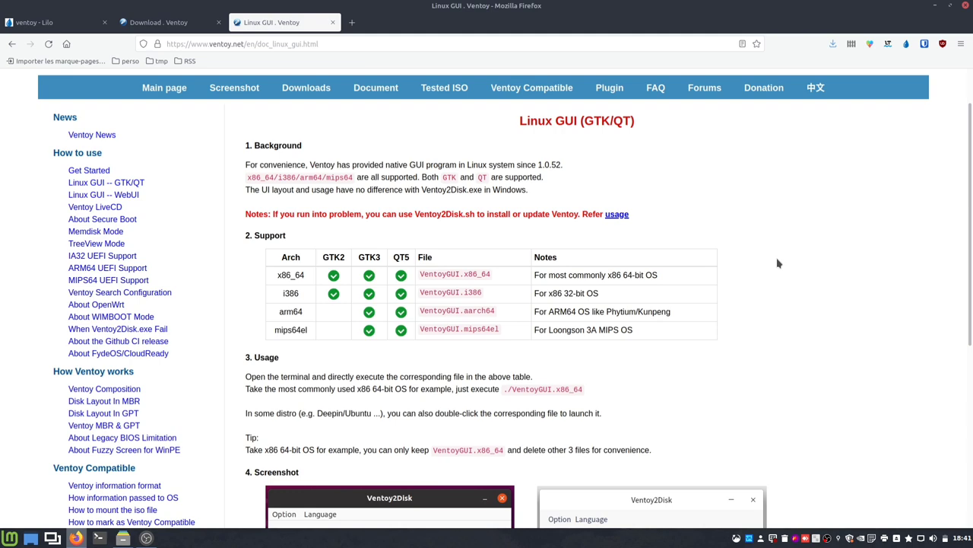
{"action": "scroll", "coordinate": [778, 263], "scroll_direction": "down", "scroll_amount": 3}
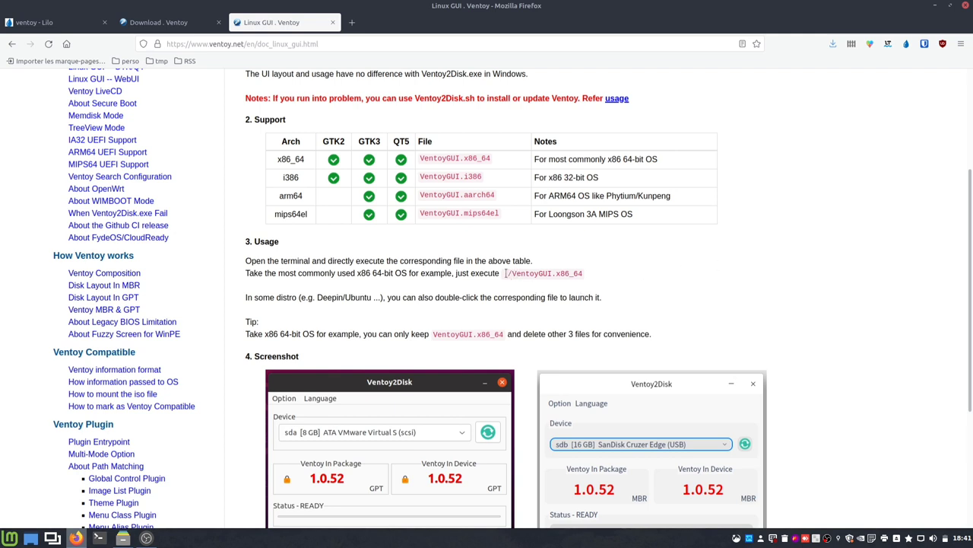
{"action": "left_click_drag", "start_coordinate": [505, 273], "coordinate": [694, 272]}
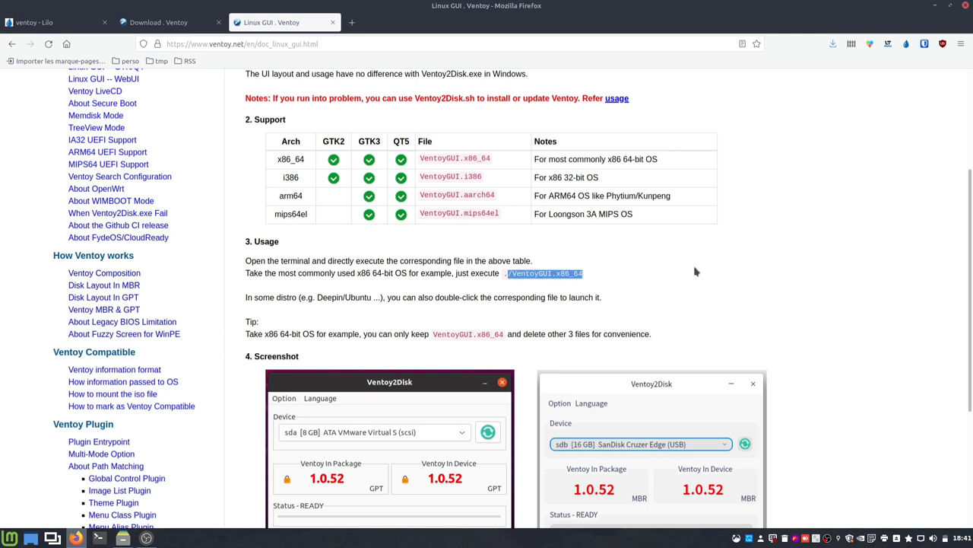
{"action": "left_click", "coordinate": [694, 272]}
{"action": "scroll", "coordinate": [695, 271], "scroll_direction": "down", "scroll_amount": 1}
{"action": "scroll", "coordinate": [694, 272], "scroll_direction": "up", "scroll_amount": 1}
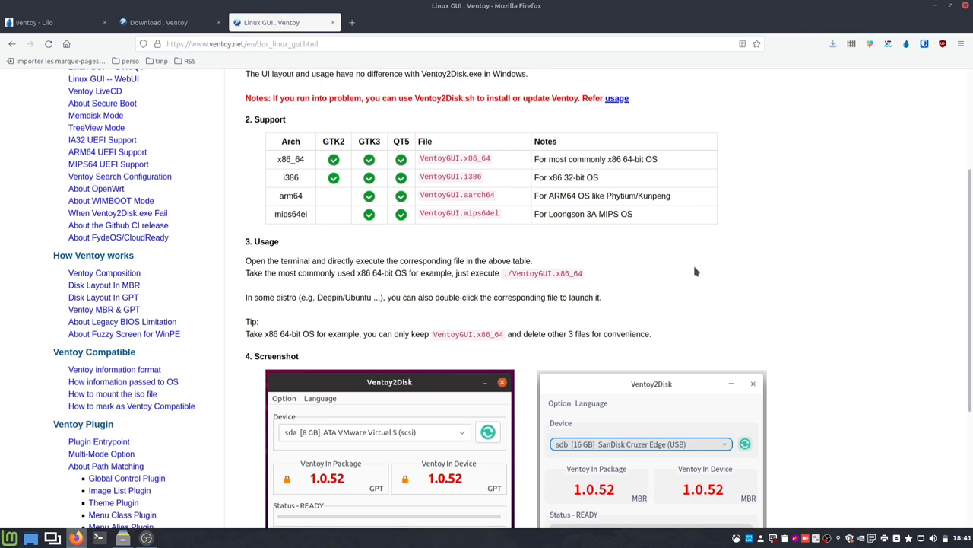
{"action": "scroll", "coordinate": [694, 271], "scroll_direction": "down", "scroll_amount": 4}
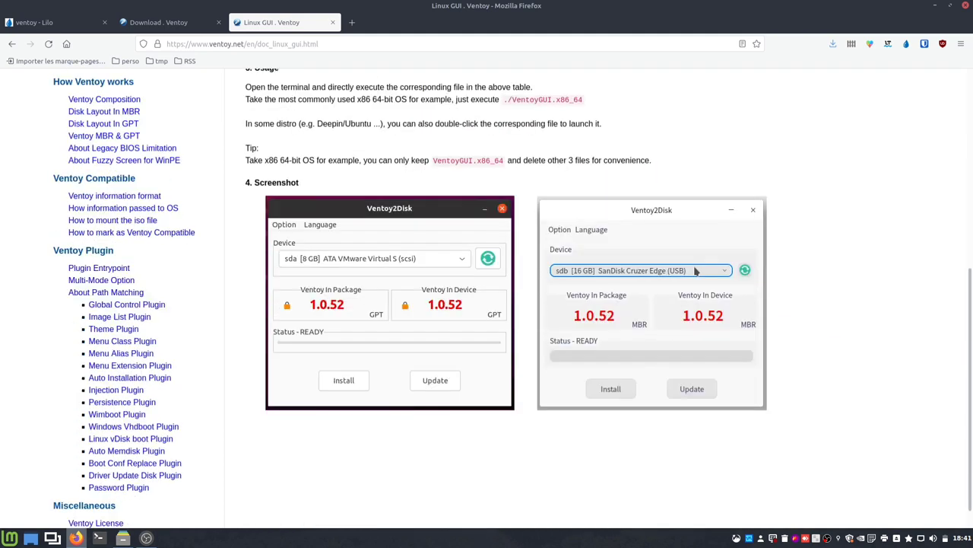
{"action": "scroll", "coordinate": [694, 271], "scroll_direction": "up", "scroll_amount": 8}
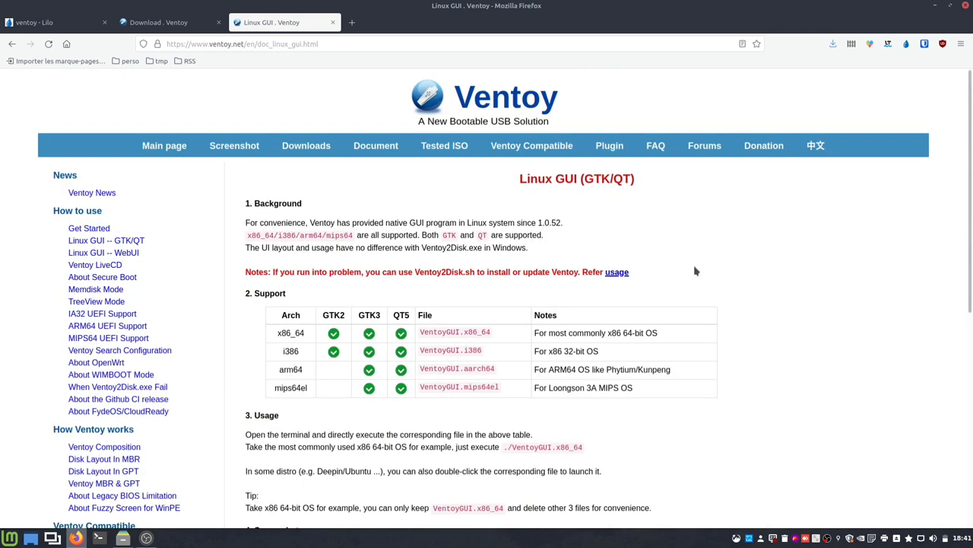
- Download ventoy-1.0.52-linux.tar.gz from Ventoy's GitHub releases and save it in the ProgramNoInstall folder
{"action": "left_click", "coordinate": [283, 152]}
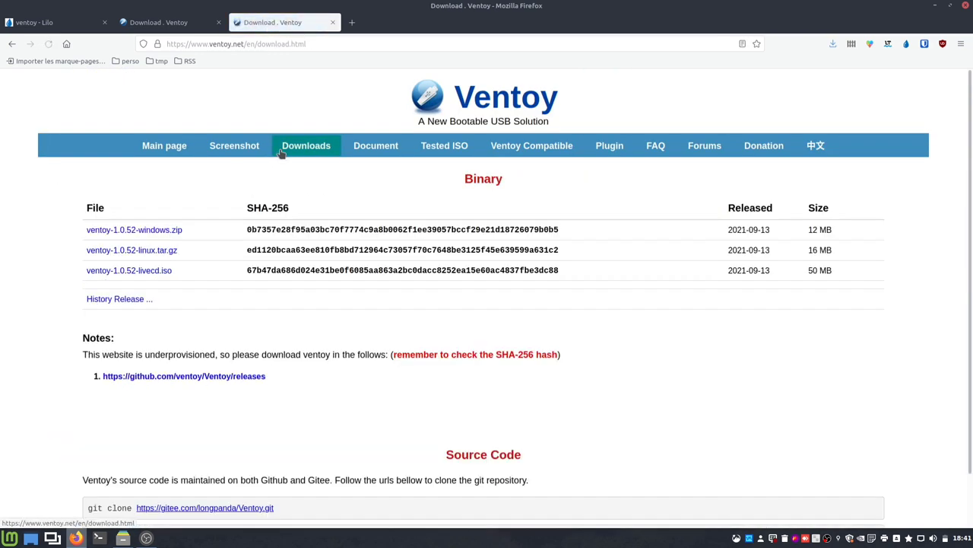
{"action": "left_click", "coordinate": [168, 251]}
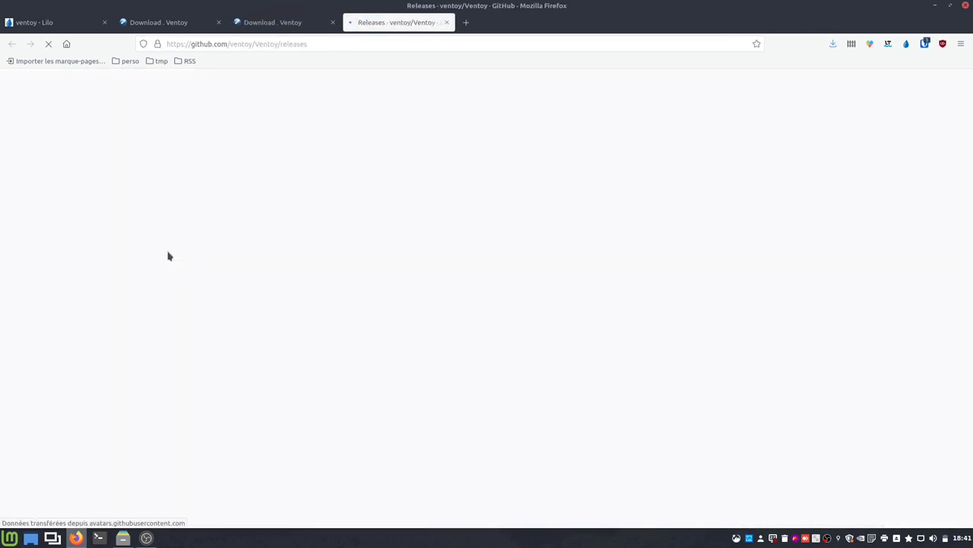
{"action": "scroll", "coordinate": [615, 343], "scroll_direction": "down", "scroll_amount": 4}
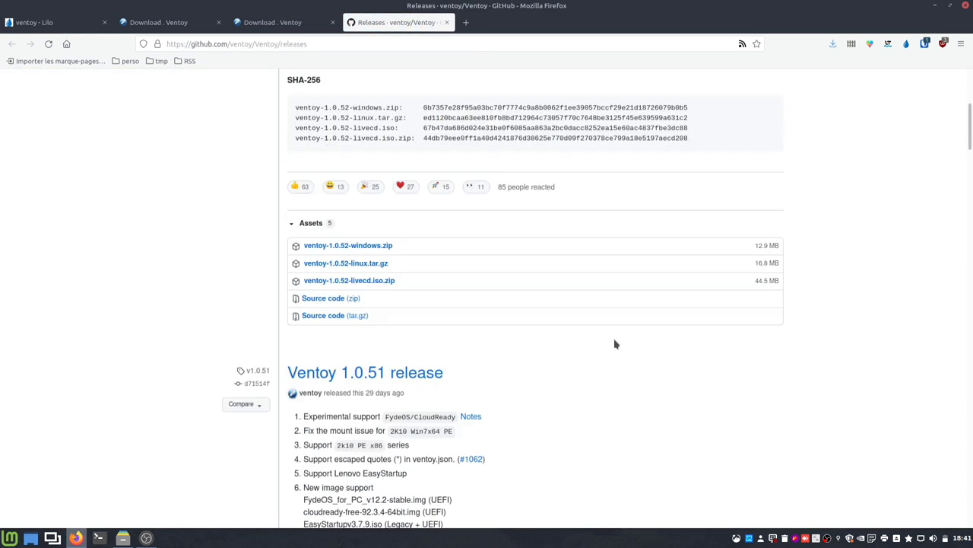
{"action": "left_click", "coordinate": [372, 262]}
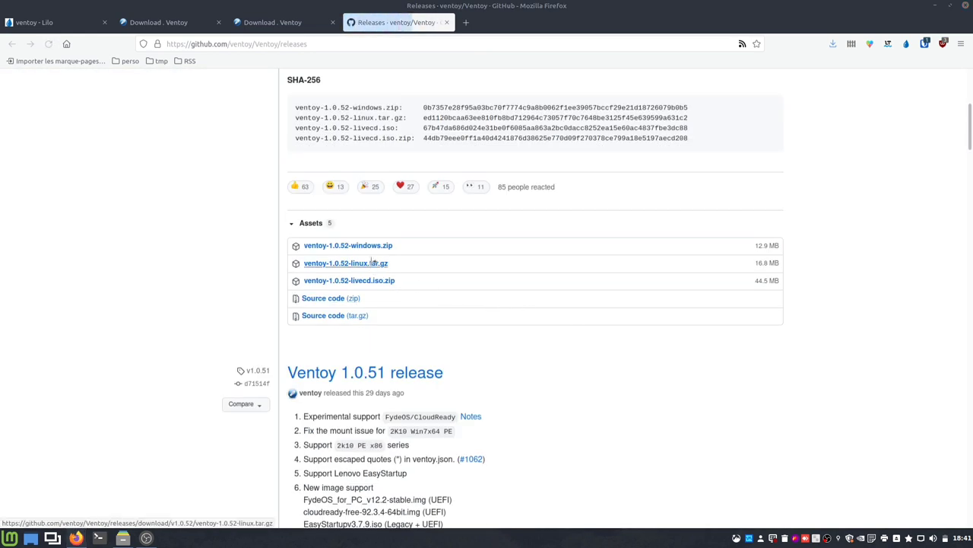
{"action": "left_click", "coordinate": [426, 286]}
{"action": "left_click", "coordinate": [585, 320]}
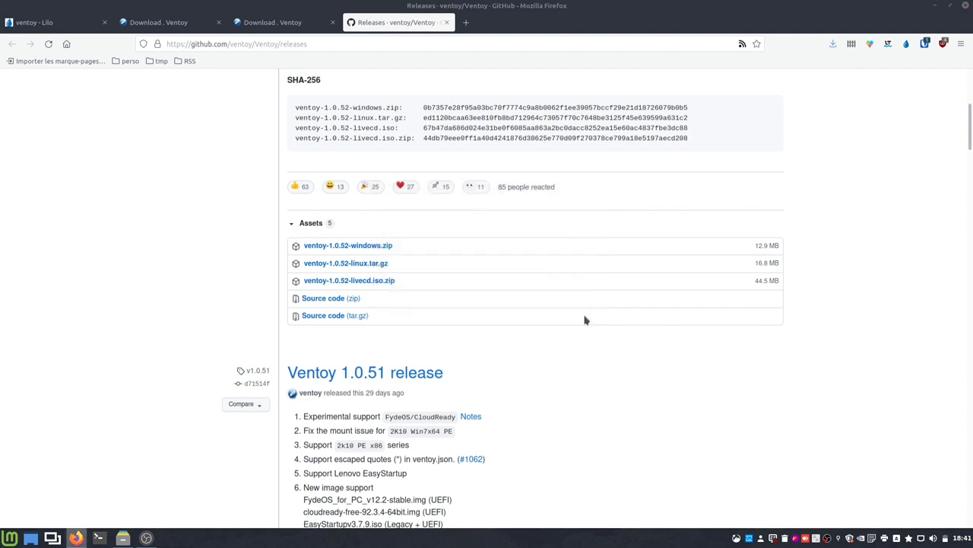
{"action": "left_click", "coordinate": [331, 104]}
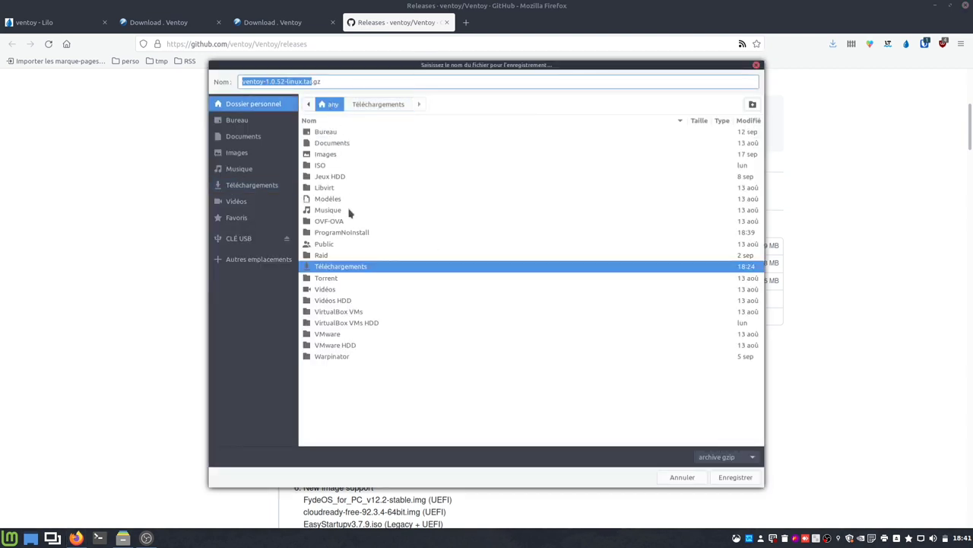
{"action": "double_click", "coordinate": [357, 233]}
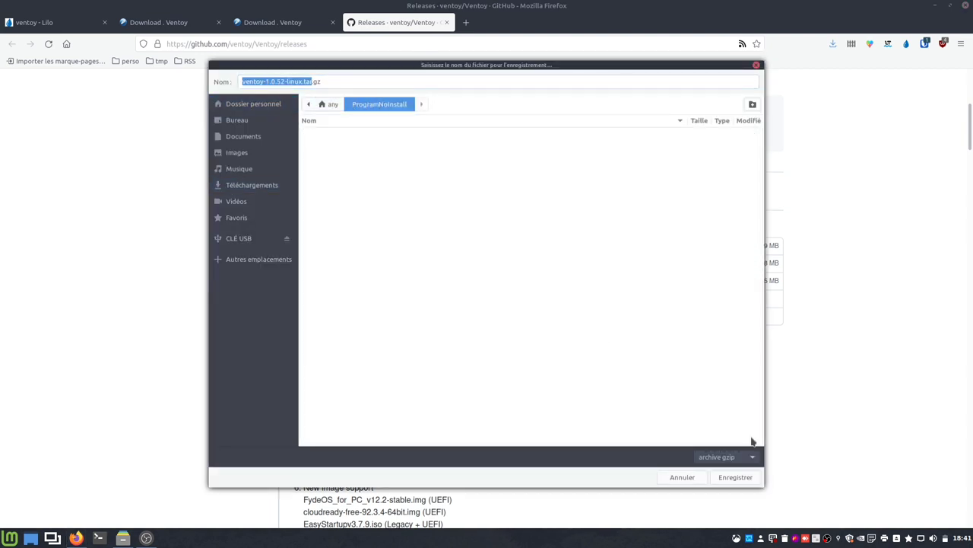
{"action": "left_click", "coordinate": [745, 478]}
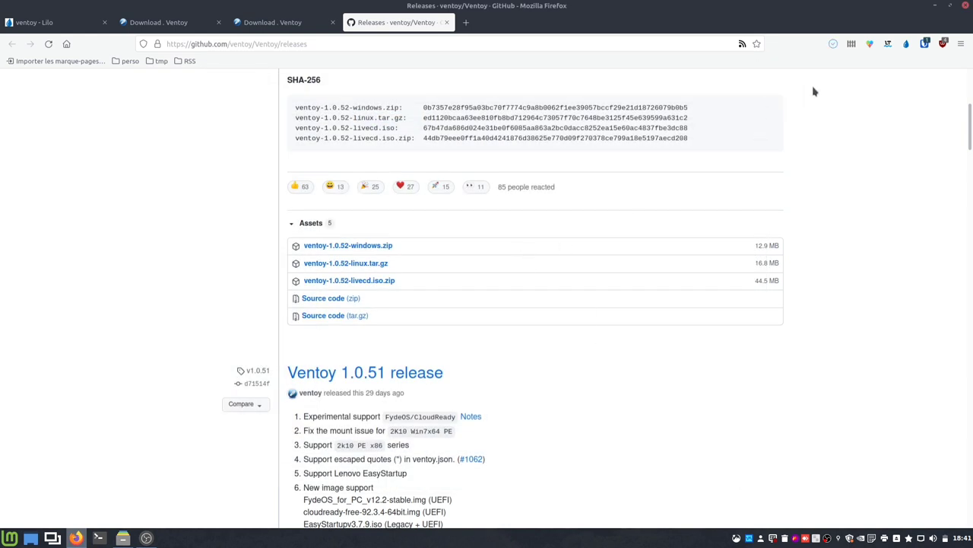
- In the file manager, extract ventoy-1.0.52-linux.tar.gz inside the ProgramNoInstall folder
{"action": "left_click", "coordinate": [936, 7]}
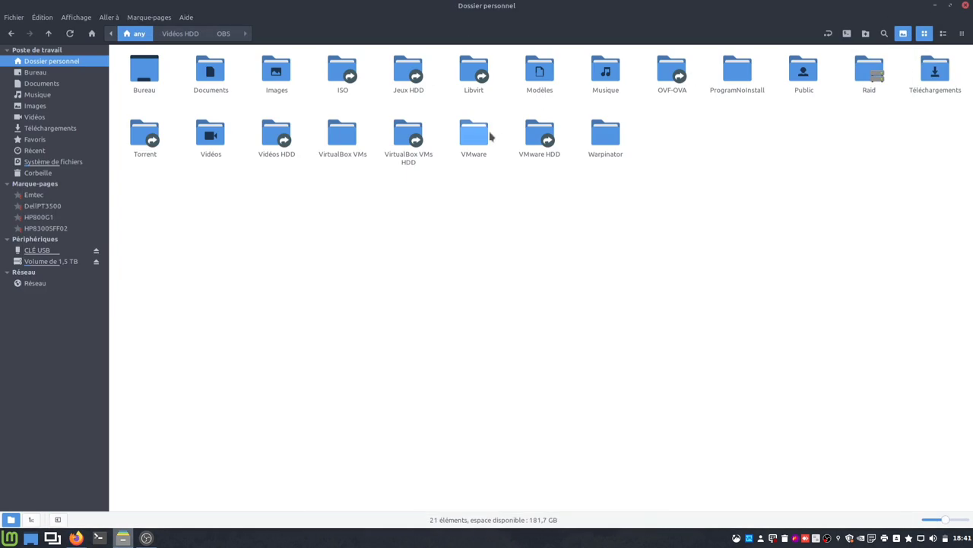
{"action": "double_click", "coordinate": [737, 70]}
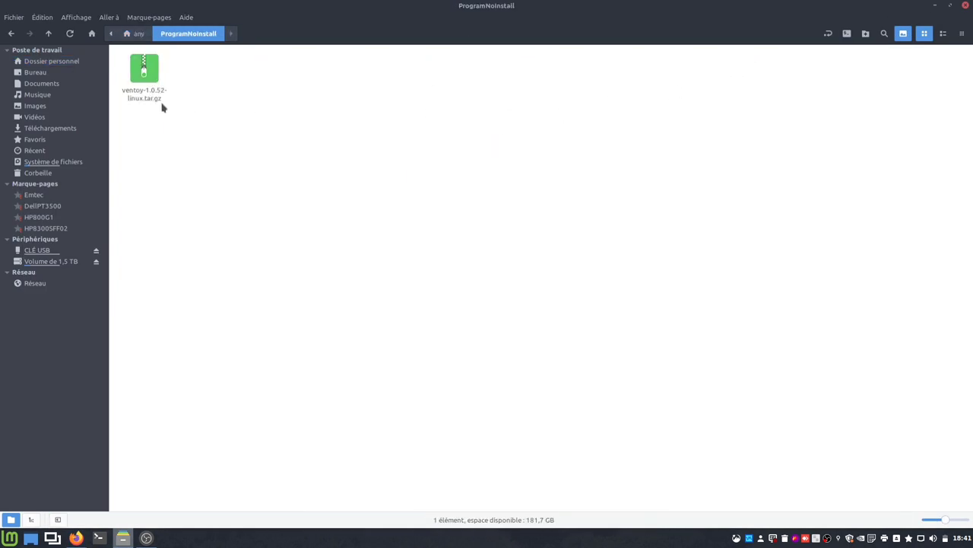
{"action": "right_click", "coordinate": [146, 73]}
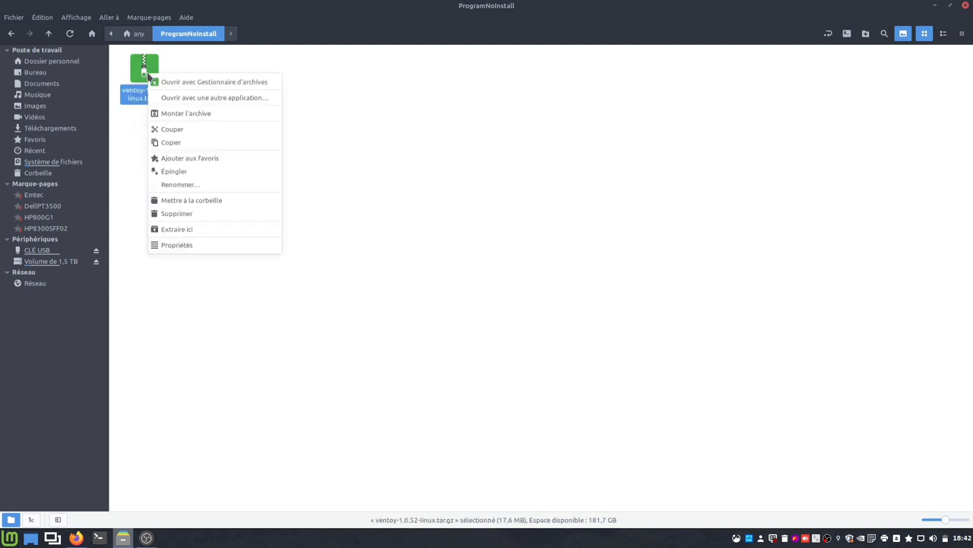
{"action": "left_click", "coordinate": [208, 228]}
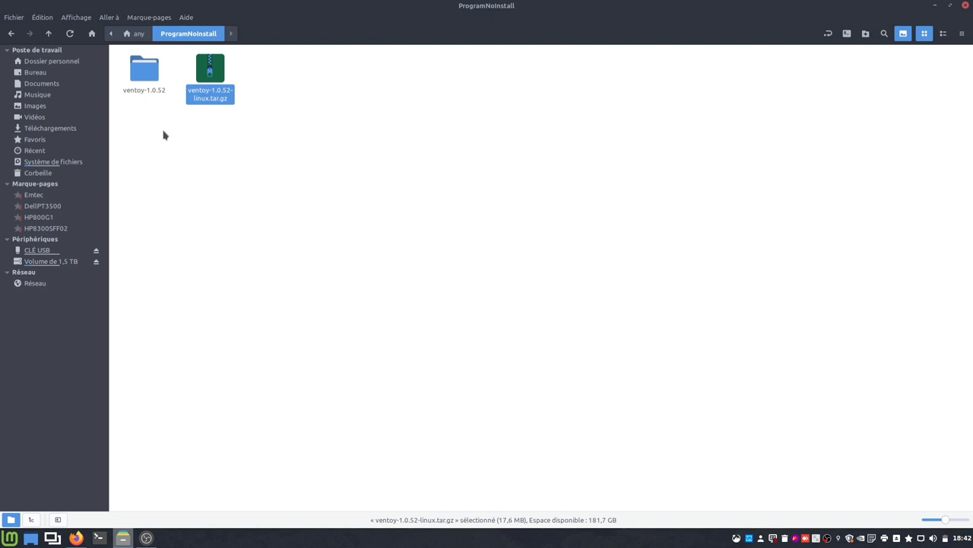
- Open the extracted ventoy-1.0.52 folder and examine the VentoyGUI files for the different architectures
{"action": "double_click", "coordinate": [145, 73]}
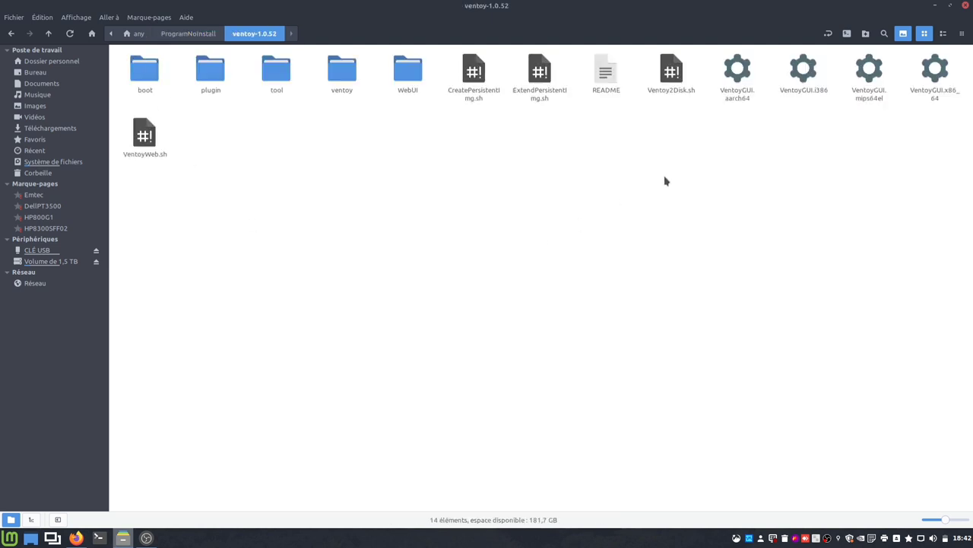
{"action": "left_click_drag", "start_coordinate": [731, 123], "coordinate": [942, 68]}
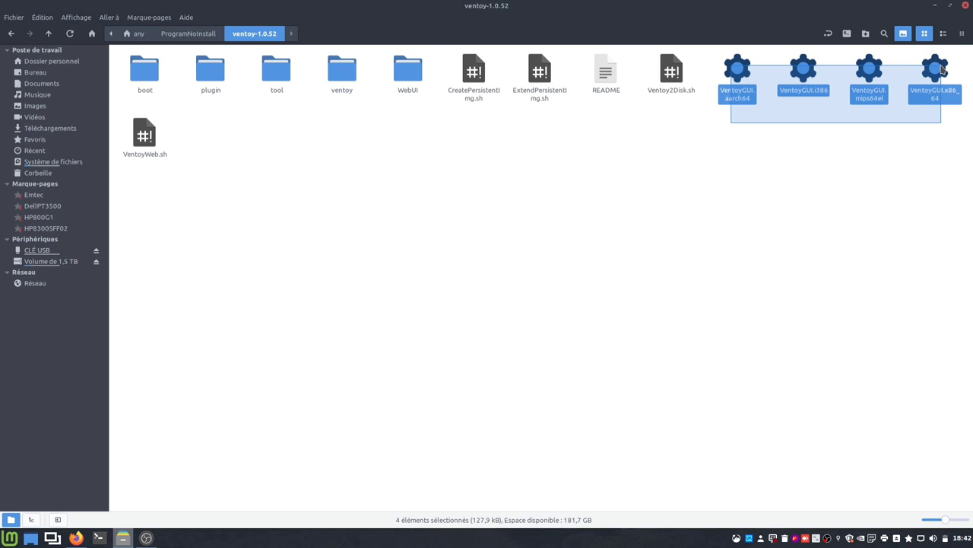
{"action": "left_click_drag", "start_coordinate": [941, 68], "coordinate": [941, 68]}
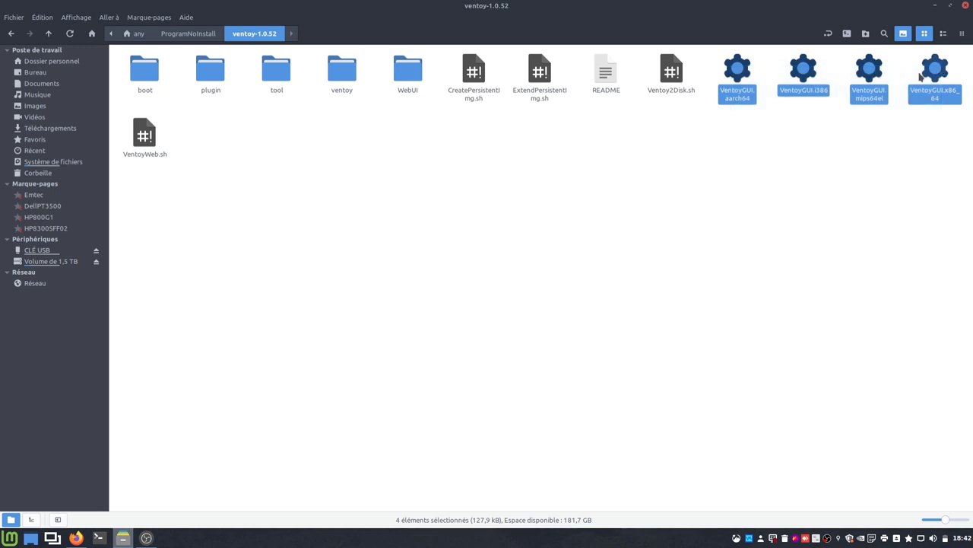
{"action": "left_click", "coordinate": [688, 156]}
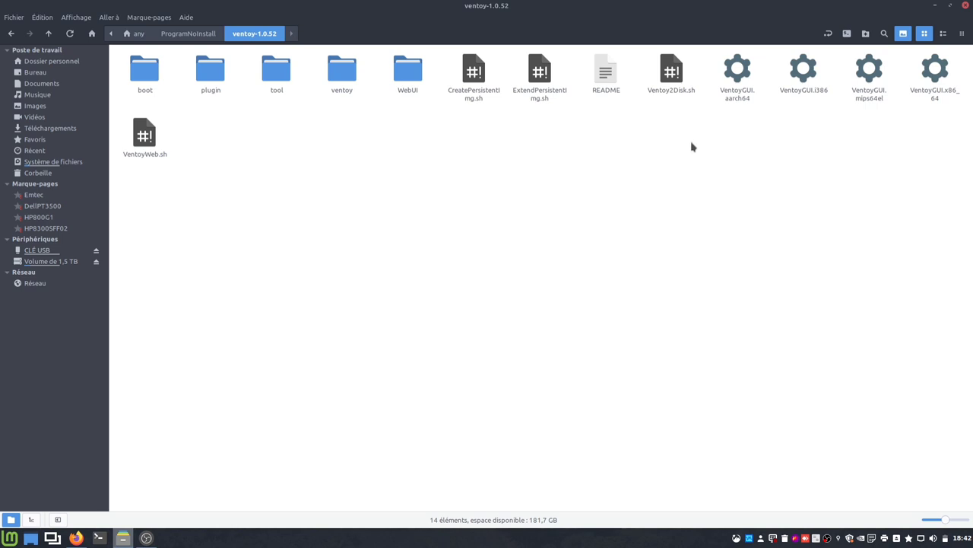
- Examine the Ventoy2Disk.sh and VentoyWeb.sh scripts and the four VentoyGUI executables in the ventoy-1.0.52 folder
{"action": "left_click", "coordinate": [673, 78]}
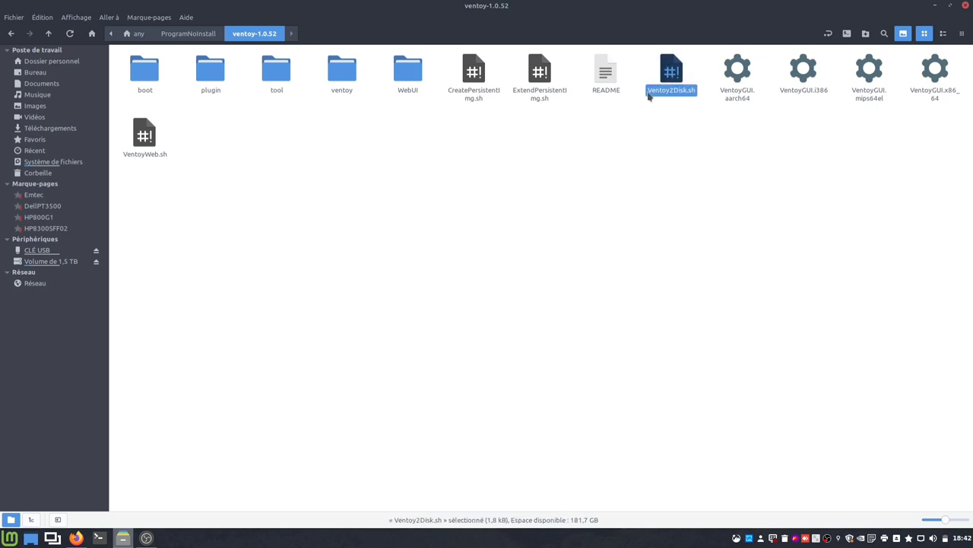
{"action": "left_click", "coordinate": [159, 196]}
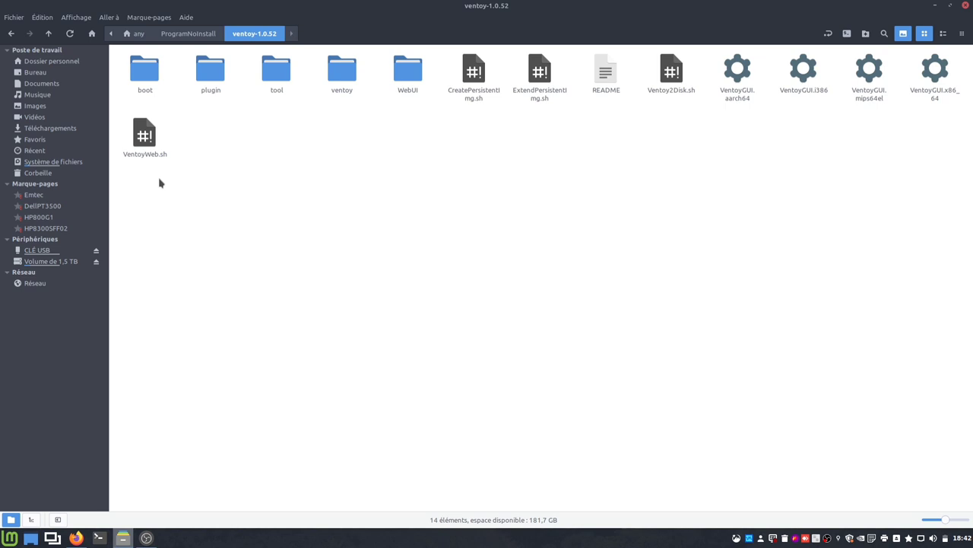
{"action": "left_click", "coordinate": [145, 143]}
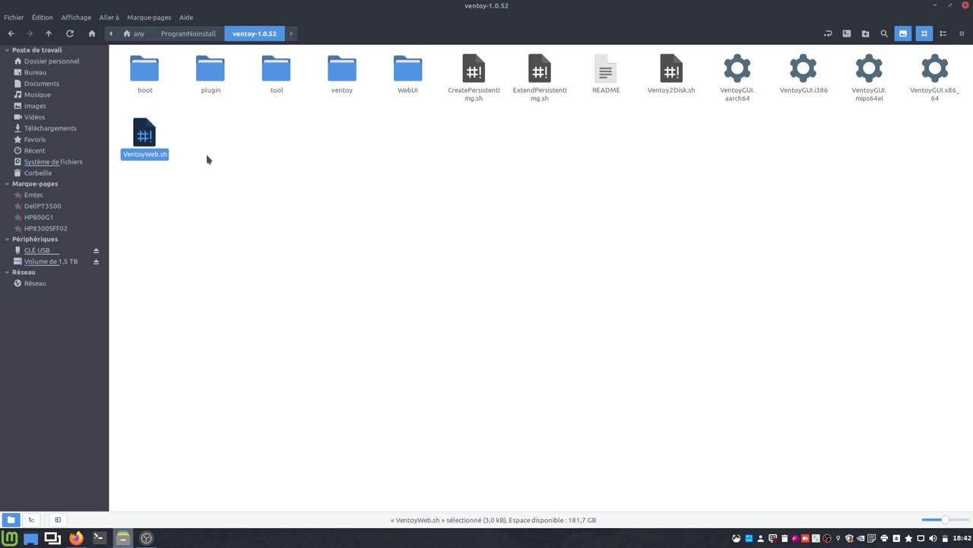
{"action": "left_click_drag", "start_coordinate": [735, 126], "coordinate": [936, 79]}
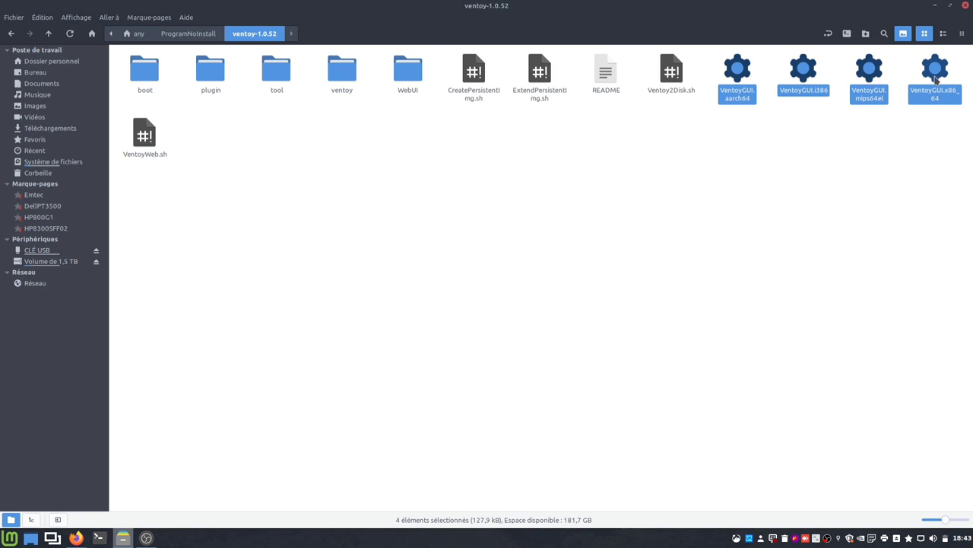
{"action": "left_click", "coordinate": [576, 159]}
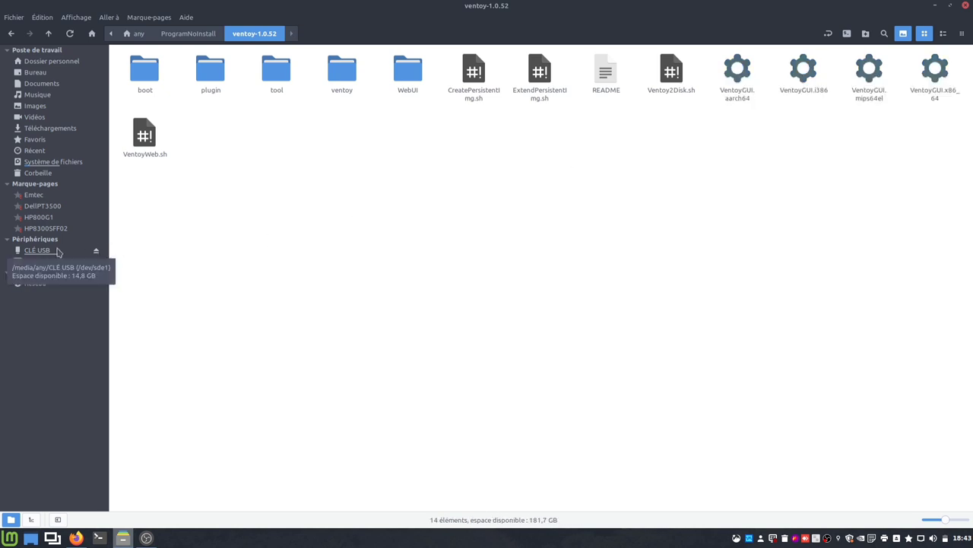
- Open a terminal in the ventoy-1.0.52 folder and run ./VentoyGUI.x86_64
{"action": "right_click", "coordinate": [454, 232]}
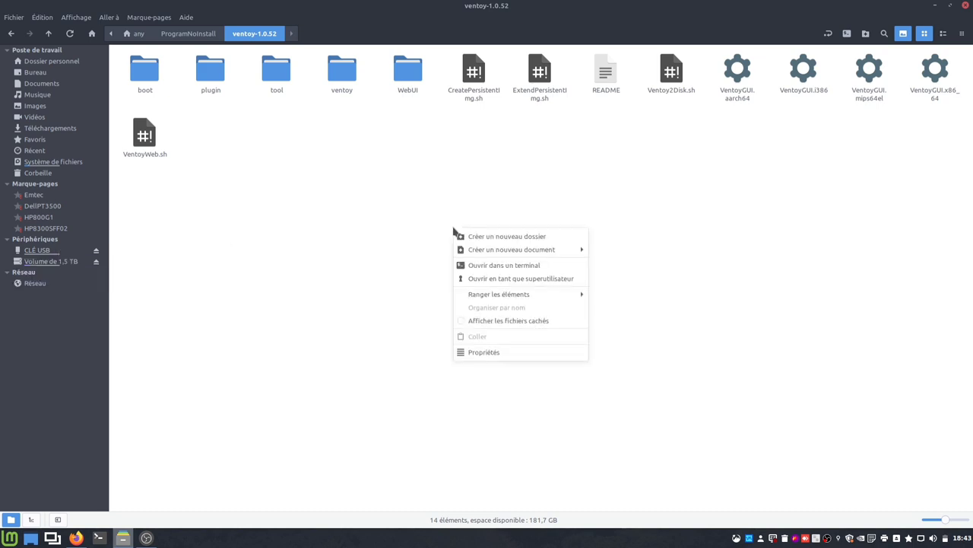
{"action": "left_click", "coordinate": [481, 266]}
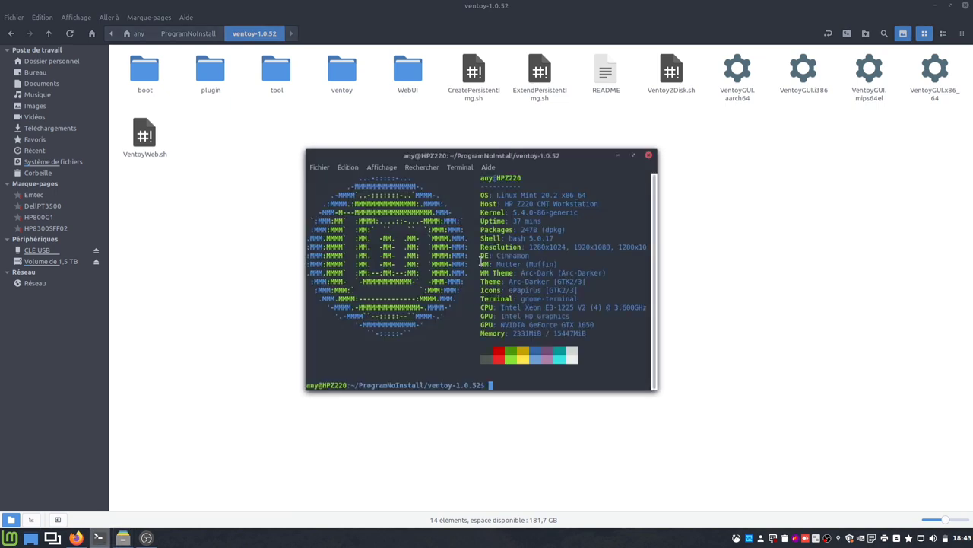
{"action": "type", "text": "./VentoyG"}
{"action": "key", "text": "Tab"}
{"action": "type", "text": "x"}
{"action": "key", "text": "Tab"}
{"action": "key", "text": "Return"}
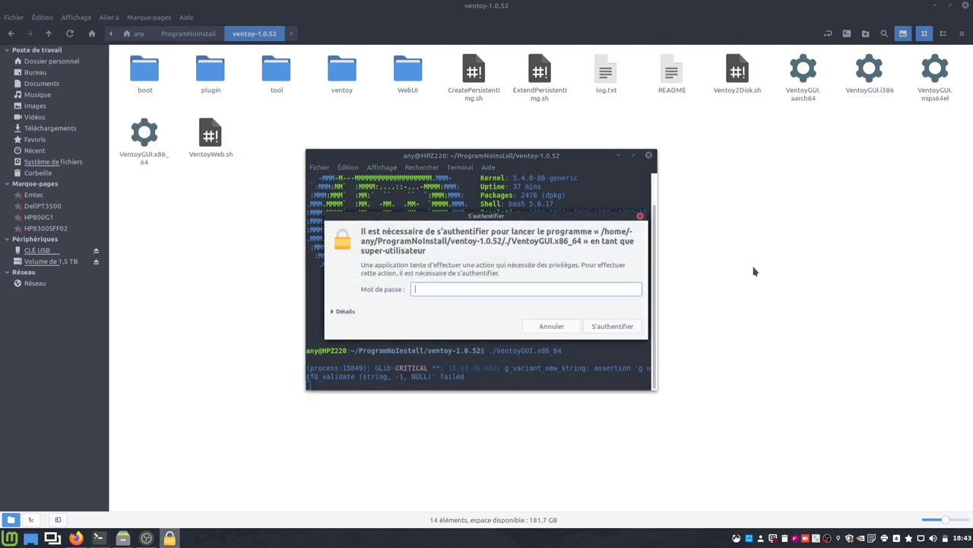
- Authenticate with the account password to launch Ventoy2Disk, and minimise the terminal and file manager windows
{"action": "type", "text": "******"}
{"action": "key", "text": "Return"}
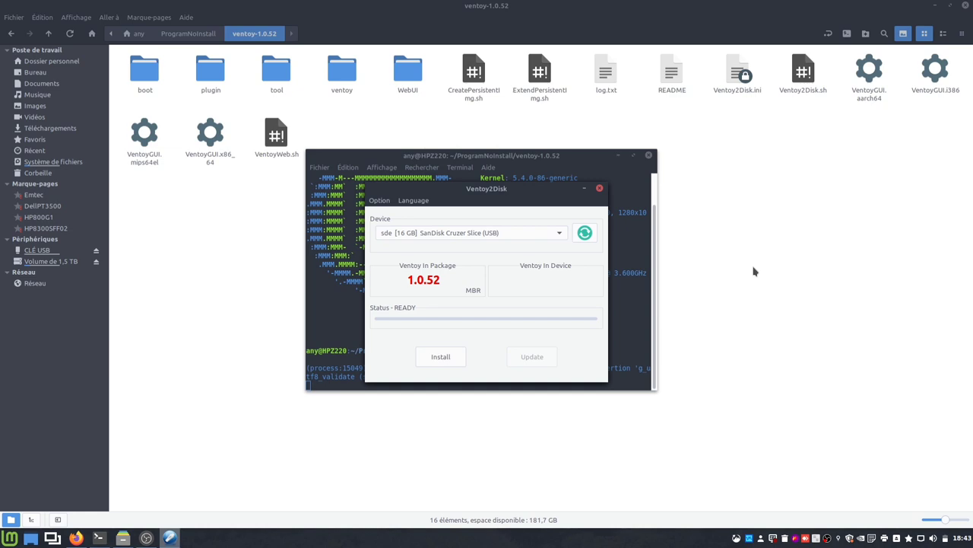
{"action": "left_click", "coordinate": [619, 156]}
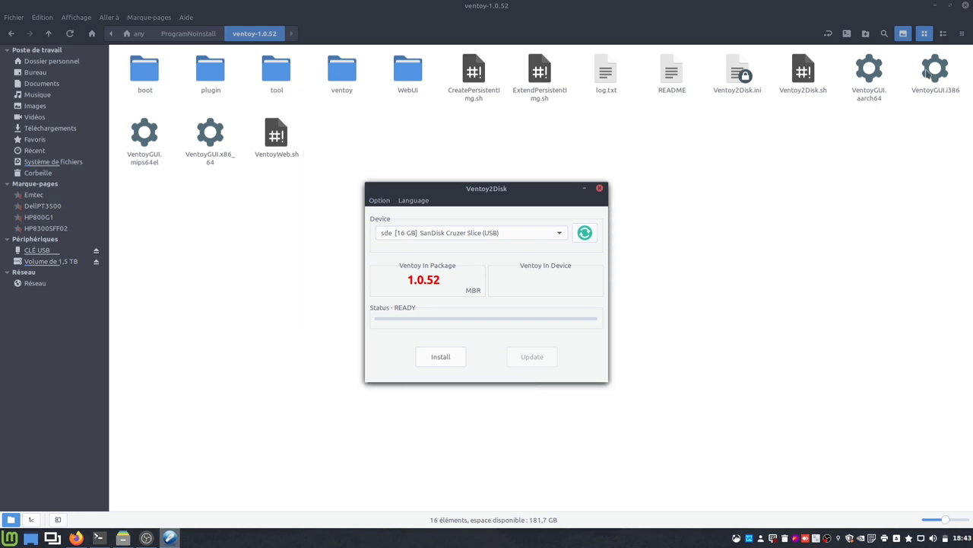
{"action": "left_click", "coordinate": [935, 6]}
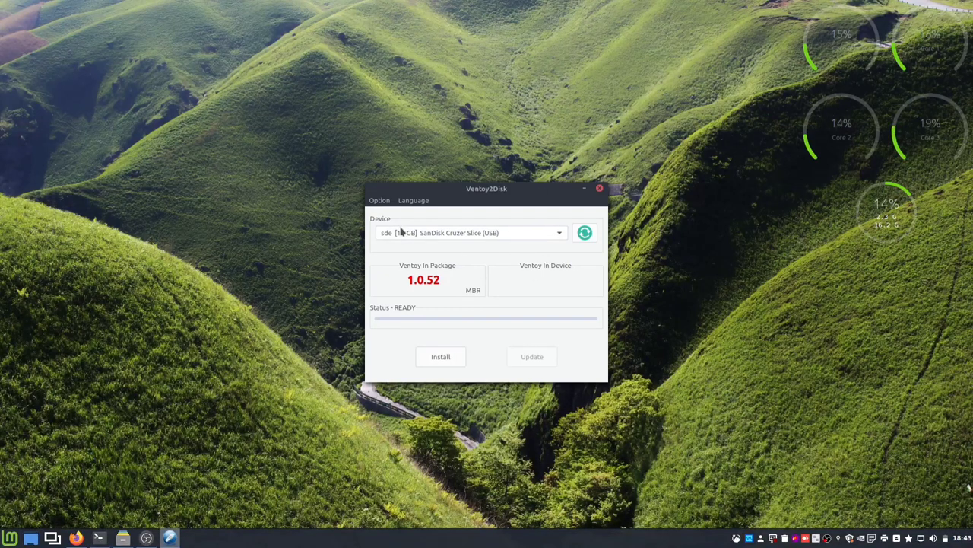
- Turn on Show All Devices to inspect the full device list, and turn it off again, keeping the 16 GB SanDisk Cruzer Slice selected
{"action": "left_click", "coordinate": [380, 201]}
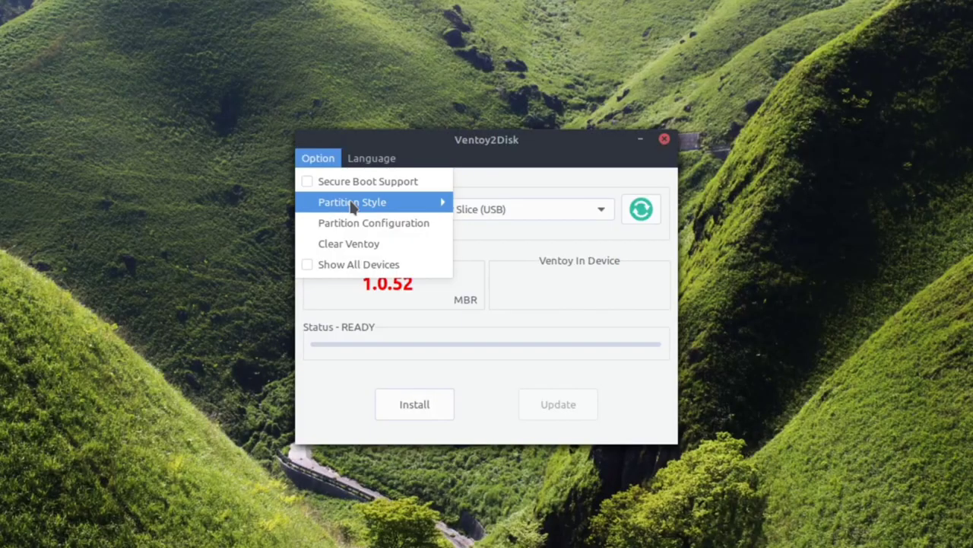
{"action": "mouse_move", "coordinate": [402, 230]}
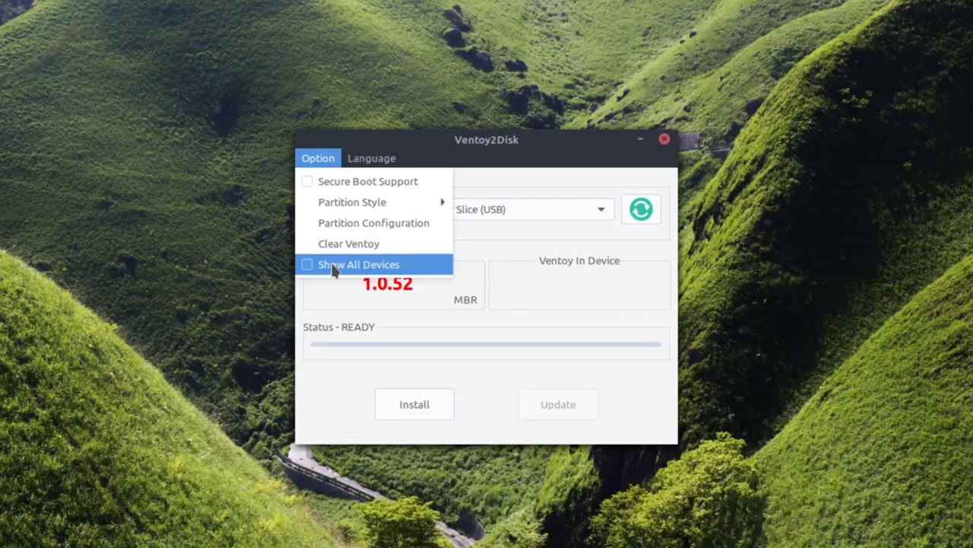
{"action": "left_click", "coordinate": [332, 264]}
{"action": "left_click", "coordinate": [476, 219]}
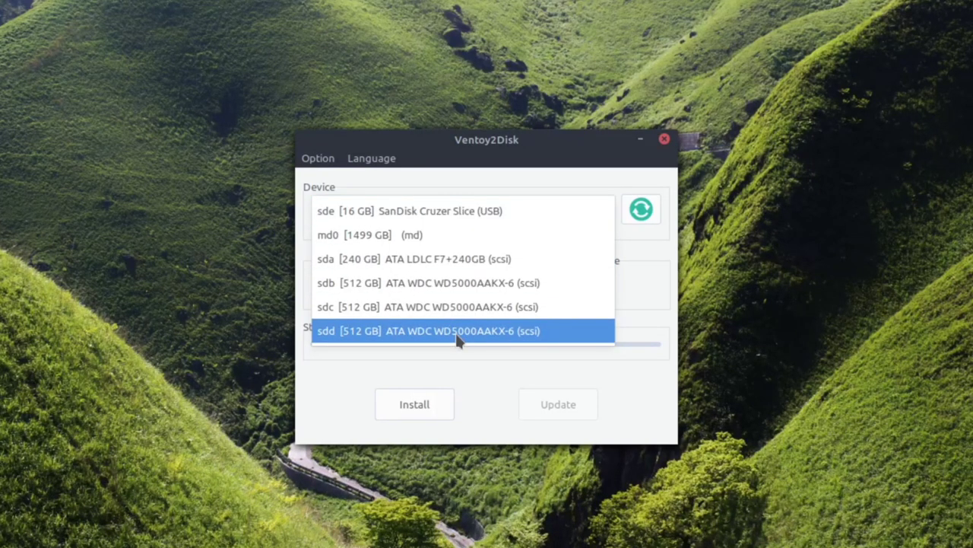
{"action": "left_click", "coordinate": [318, 162]}
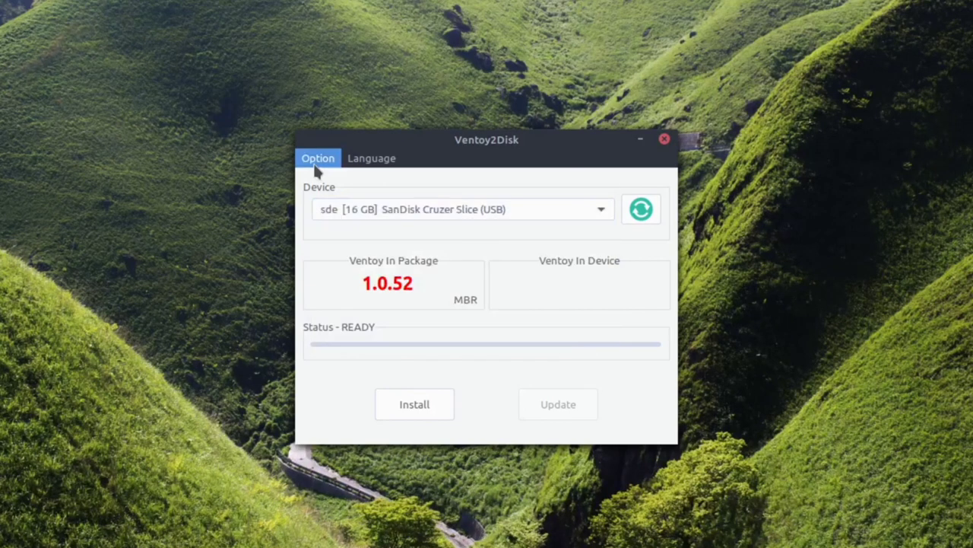
{"action": "left_click", "coordinate": [318, 160]}
{"action": "left_click", "coordinate": [341, 267]}
{"action": "left_click", "coordinate": [360, 213]}
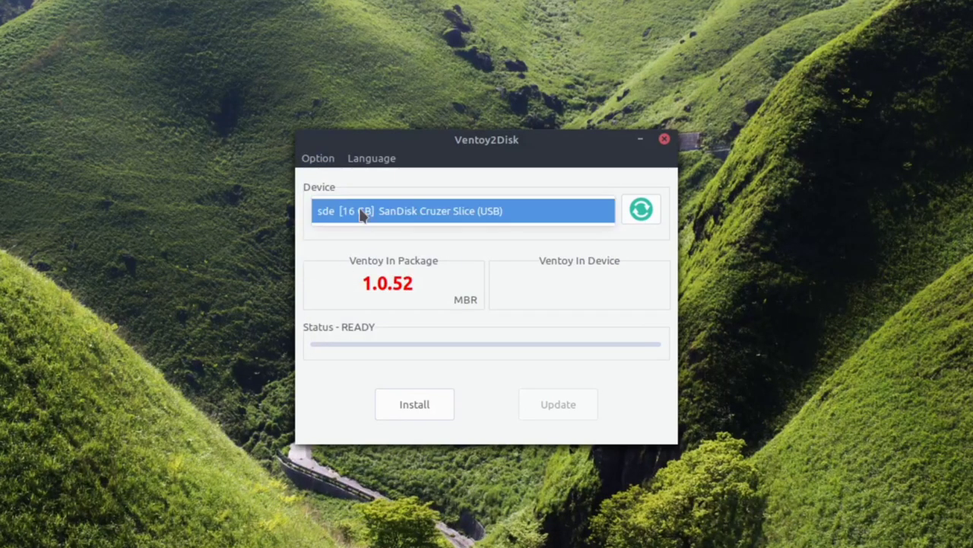
{"action": "left_click", "coordinate": [362, 212]}
- Set the Ventoy2Disk interface language to French
{"action": "left_click", "coordinate": [358, 159]}
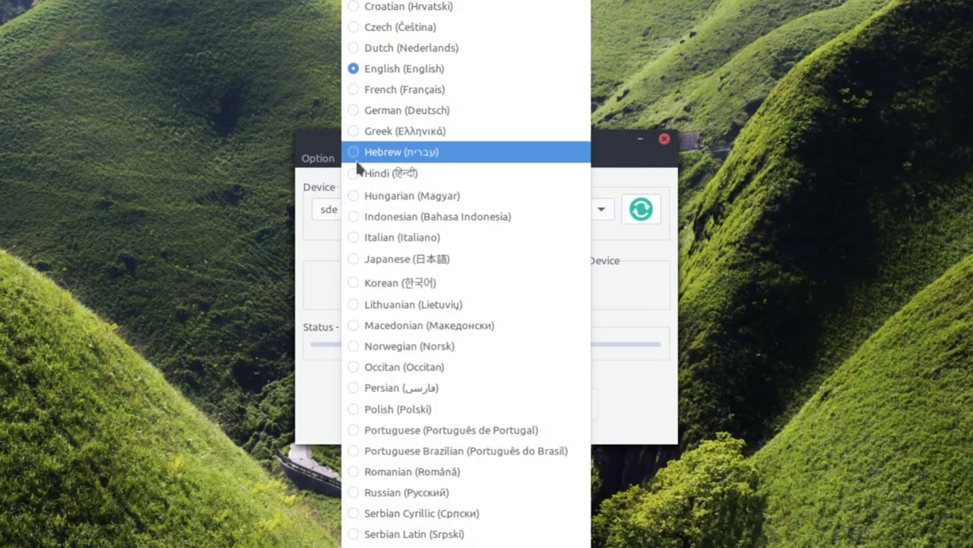
{"action": "left_click", "coordinate": [405, 89]}
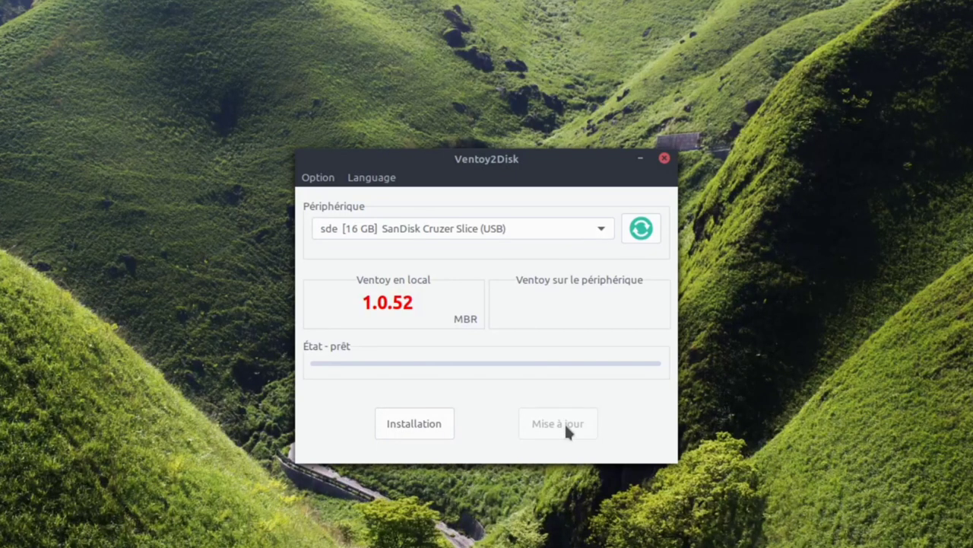
- Try to install Ventoy on the 16 GB SanDisk Cruzer Slice, accepting the formatting warnings, and dismiss the closing message
{"action": "left_click", "coordinate": [412, 426]}
{"action": "left_click", "coordinate": [601, 307]}
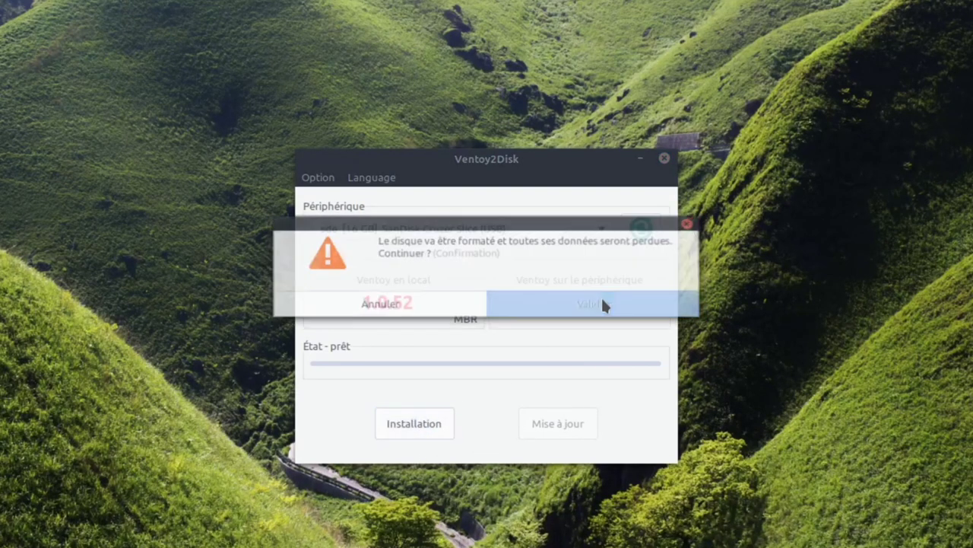
{"action": "left_click", "coordinate": [609, 308]}
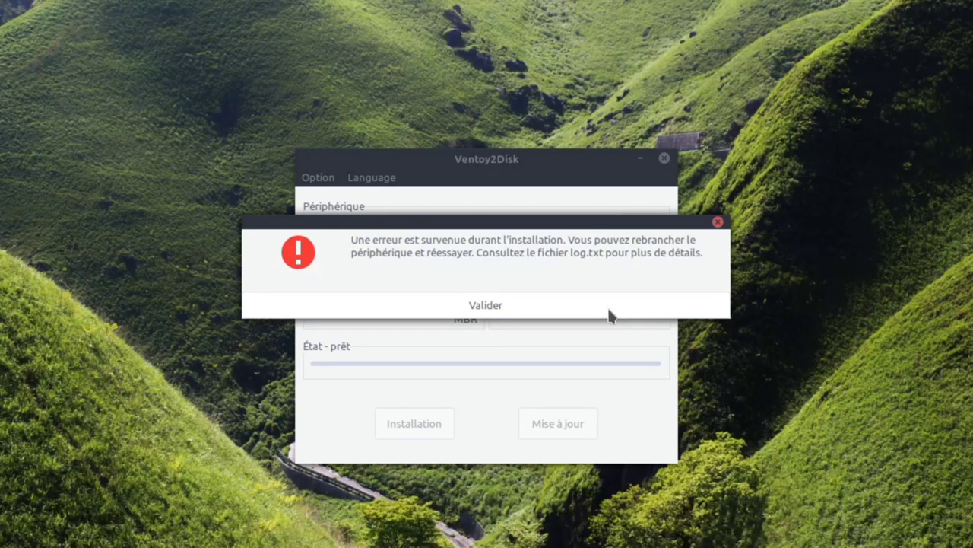
{"action": "left_click", "coordinate": [552, 295]}
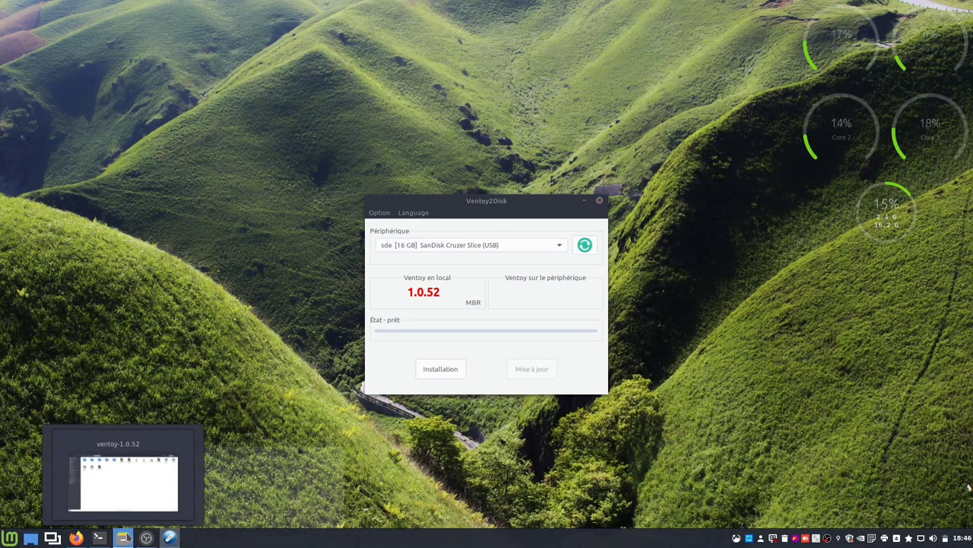
- Open the Disks utility, inspect the partition and file system of the 16 GB SanDisk Cruzer Slice, and close the utility
{"action": "left_click", "coordinate": [126, 536]}
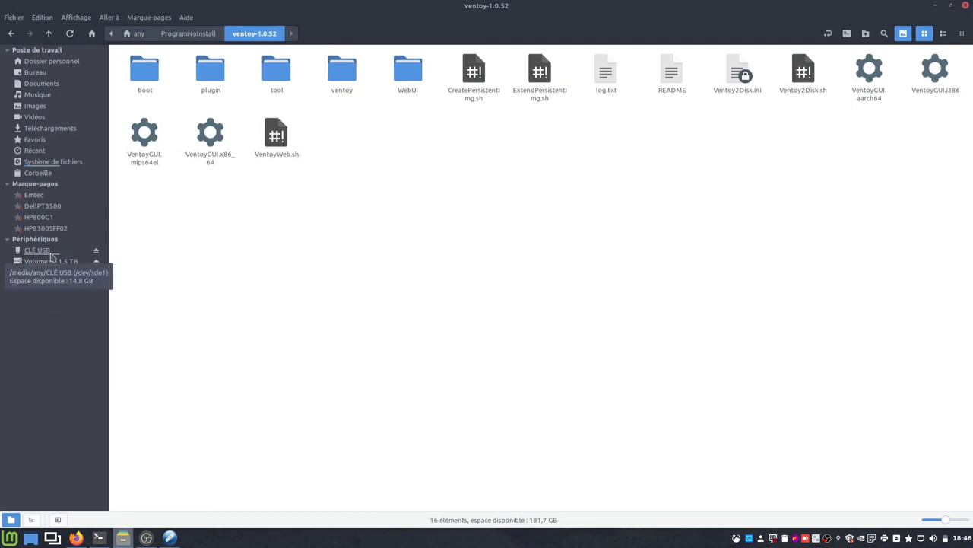
{"action": "left_click", "coordinate": [10, 538]}
{"action": "type", "text": "dis"}
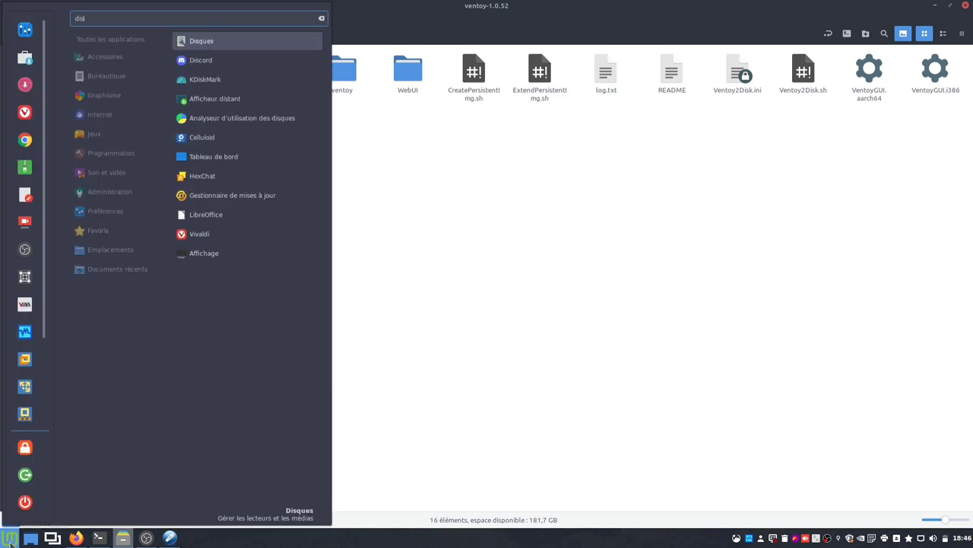
{"action": "key", "text": "Return"}
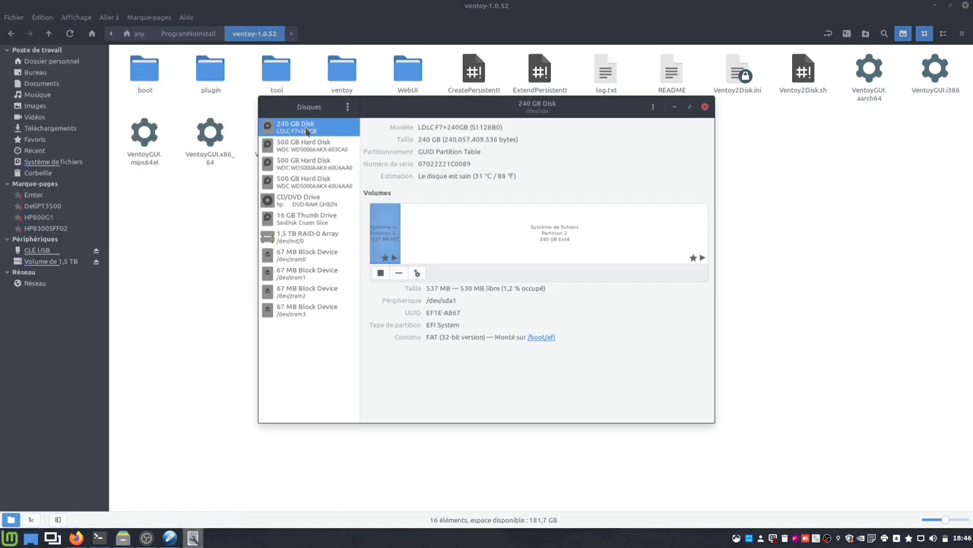
{"action": "left_click", "coordinate": [306, 219]}
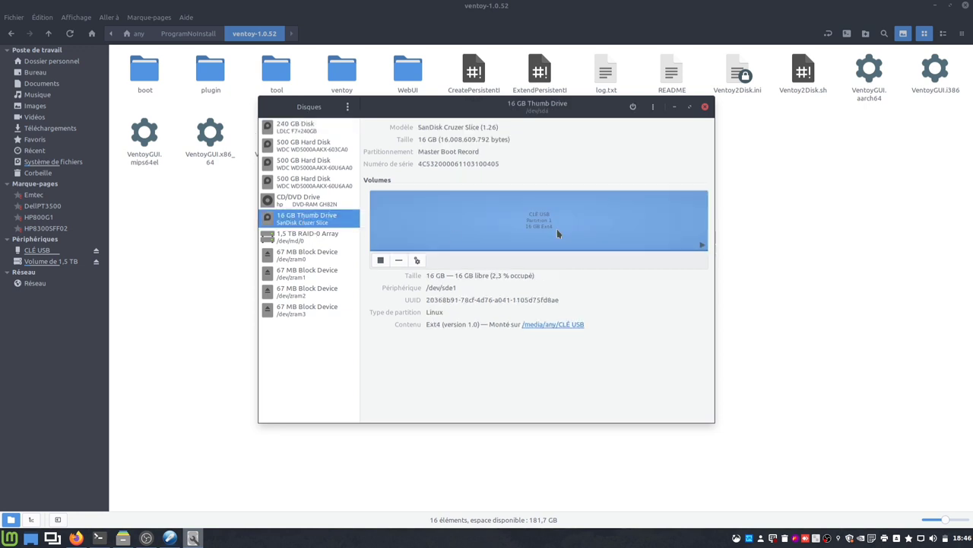
{"action": "left_click", "coordinate": [705, 107]}
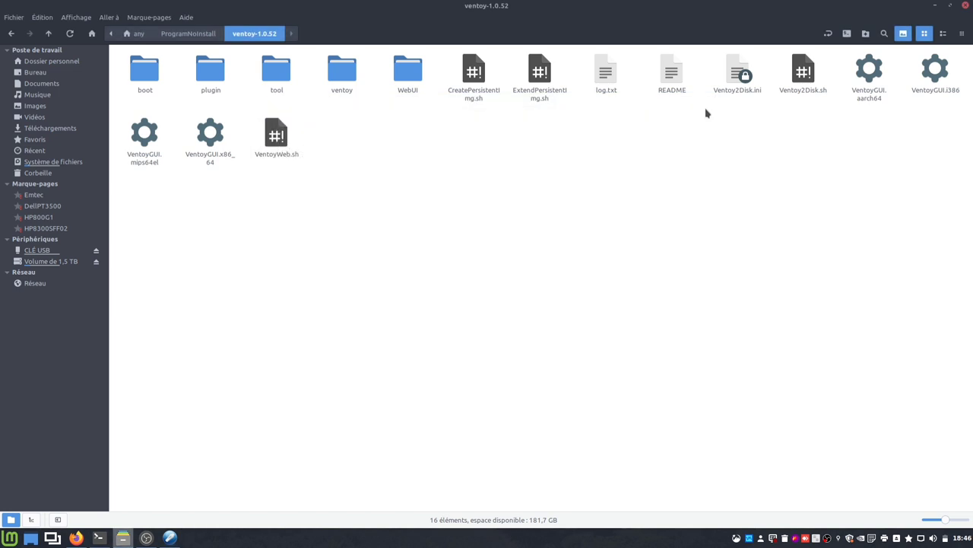
- Open the USB stick formatter and choose FAT32 as the format for the 16 GB SanDisk Cruzer Slice
{"action": "left_click", "coordinate": [10, 537]}
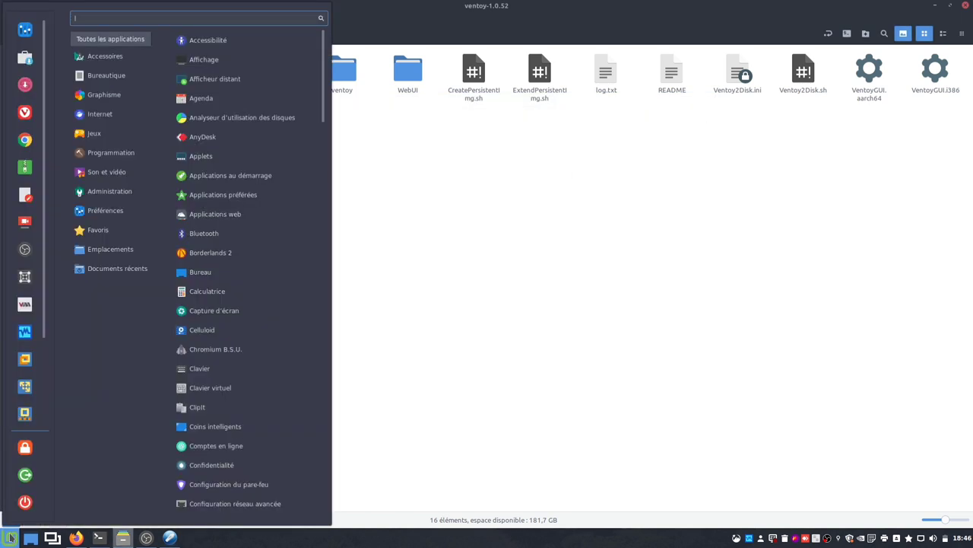
{"action": "type", "text": "clé"}
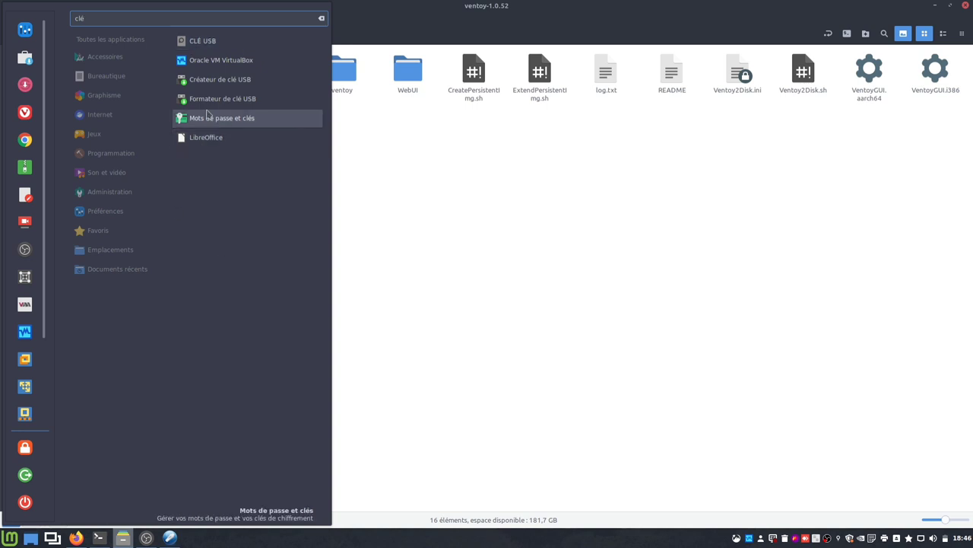
{"action": "left_click", "coordinate": [209, 99]}
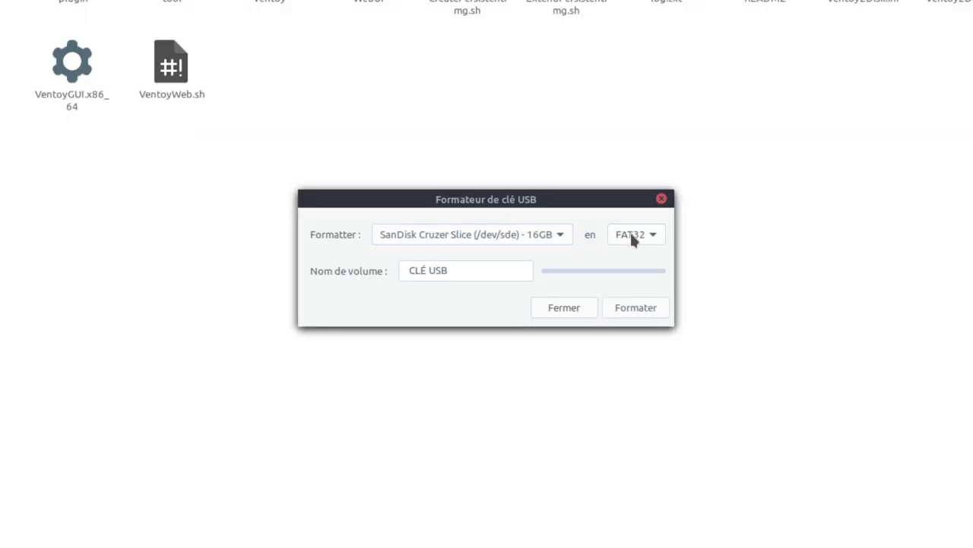
{"action": "left_click", "coordinate": [632, 239]}
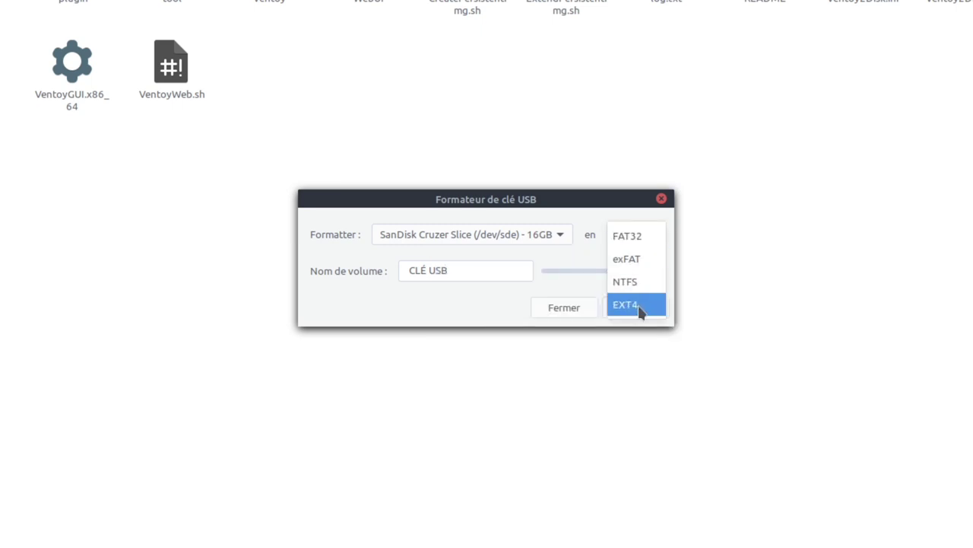
{"action": "left_click", "coordinate": [637, 242]}
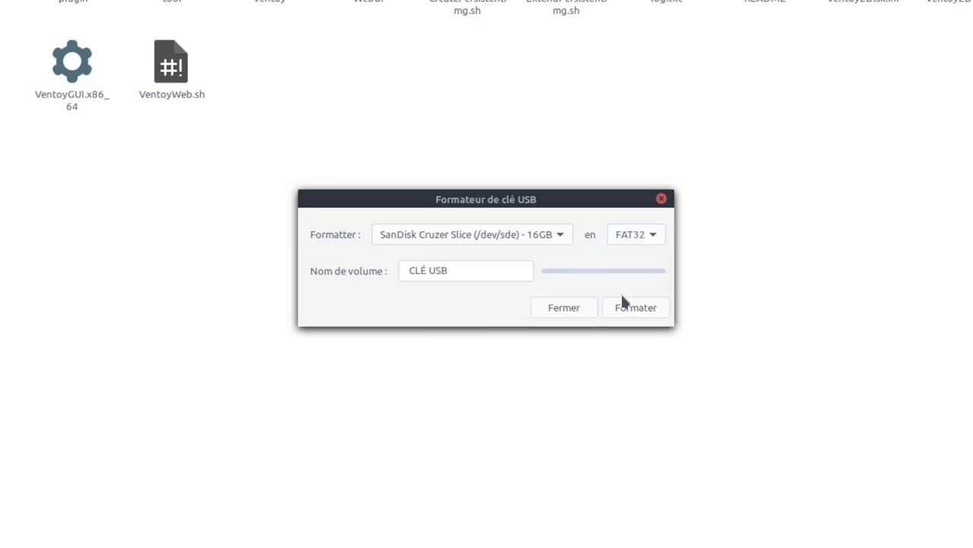
- Format the stick with volume name CLÉ USB, authenticating with the account password, close the formatter and minimise the file manager
{"action": "left_click", "coordinate": [636, 309]}
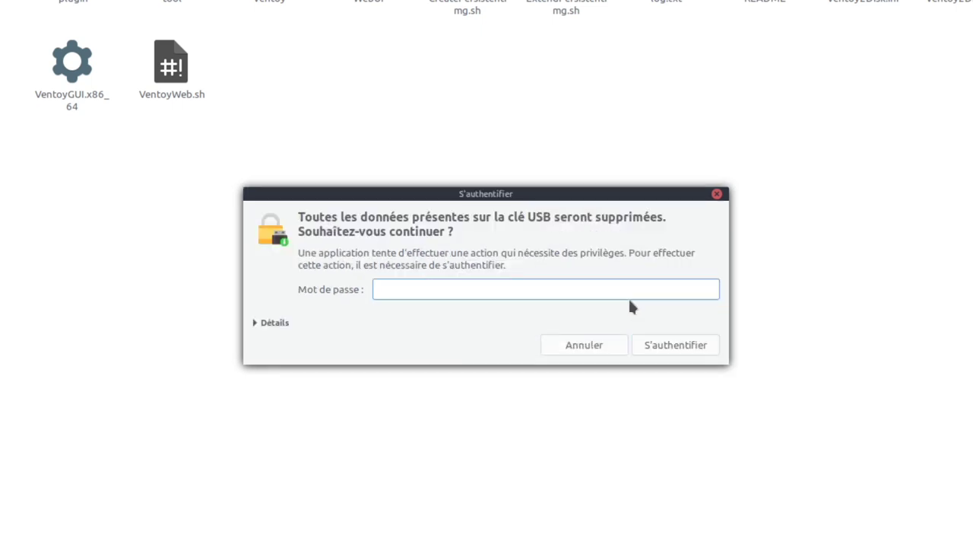
{"action": "type", "text": "********"}
{"action": "key", "text": "Return"}
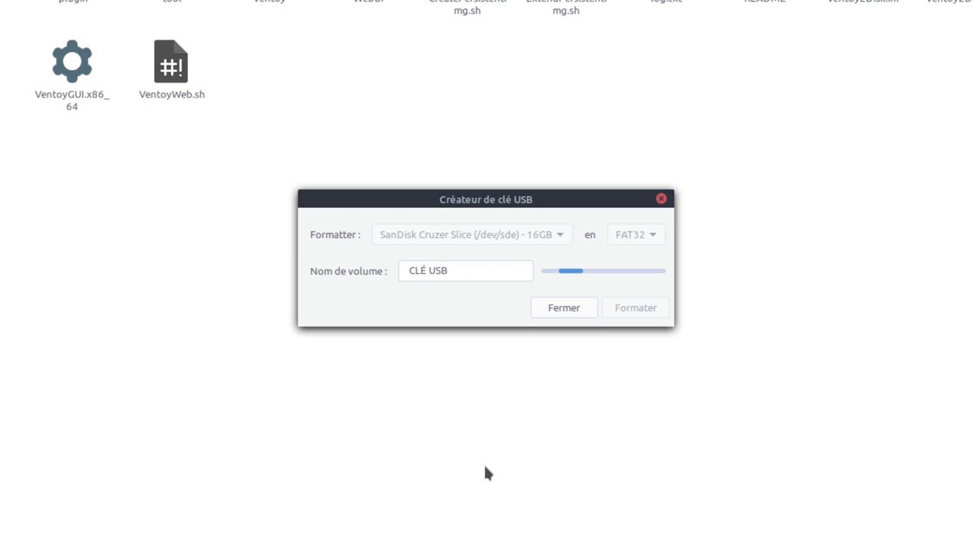
{"action": "left_click", "coordinate": [561, 313]}
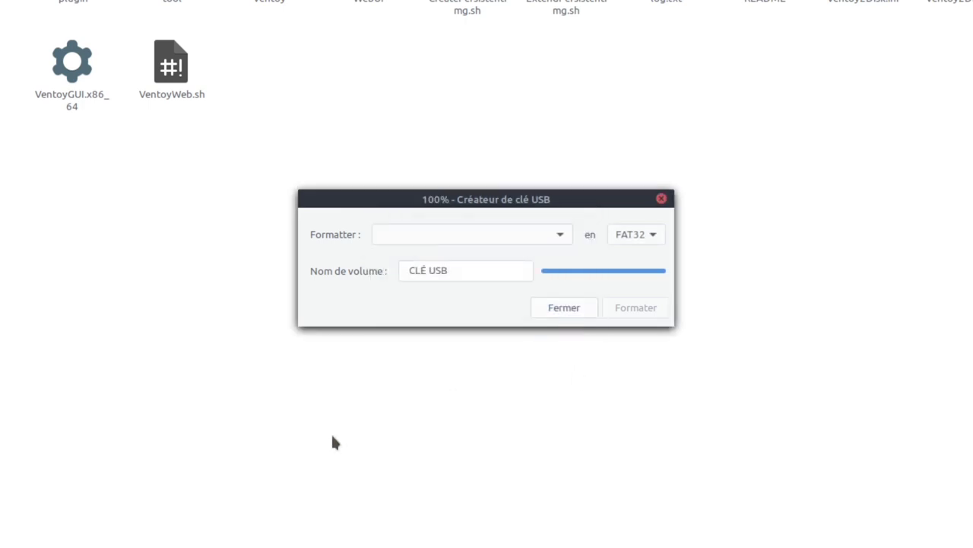
{"action": "left_click", "coordinate": [548, 312]}
{"action": "left_click", "coordinate": [939, 9]}
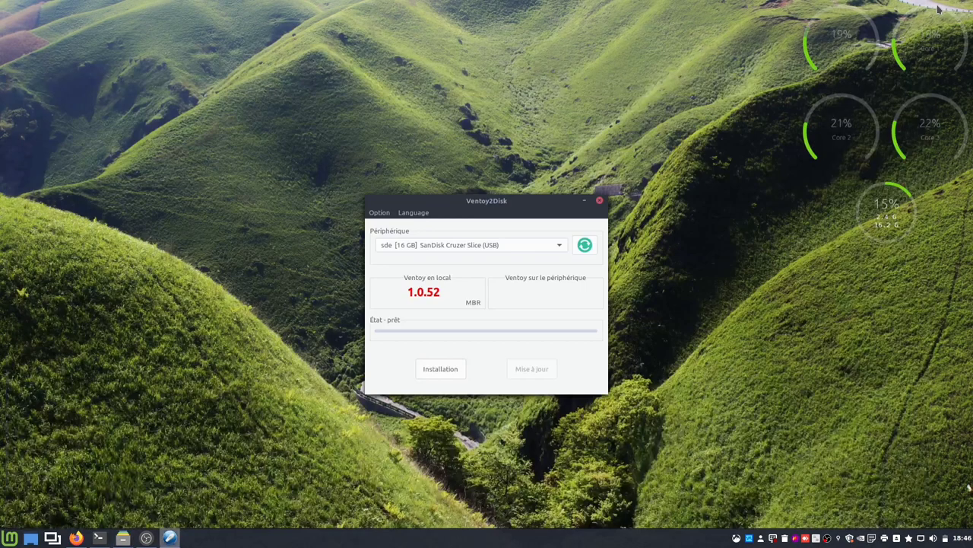
- Install Ventoy 1.0.52 on the FAT32-formatted SanDisk Cruzer Slice, confirming the data-loss warnings and dismissing the closing message
{"action": "left_click", "coordinate": [448, 370]}
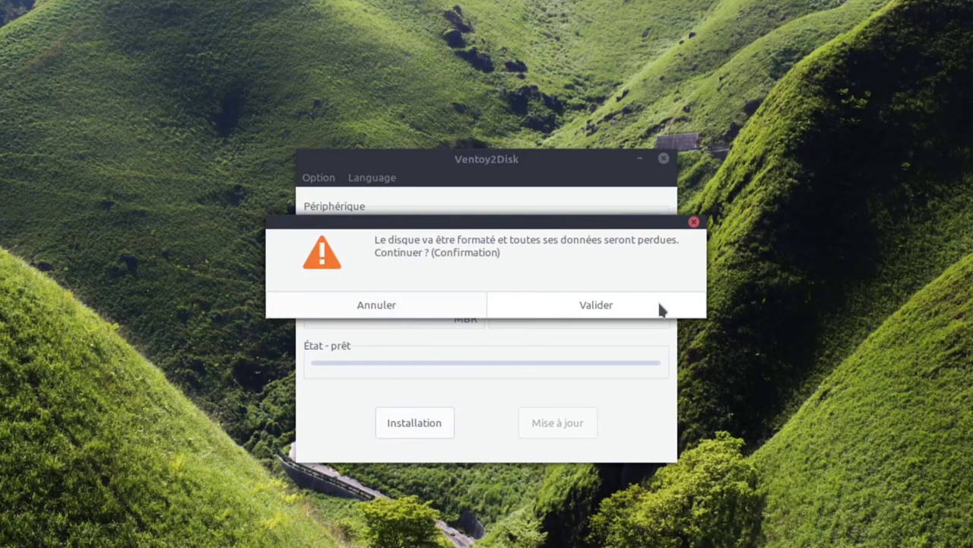
{"action": "left_click", "coordinate": [659, 304]}
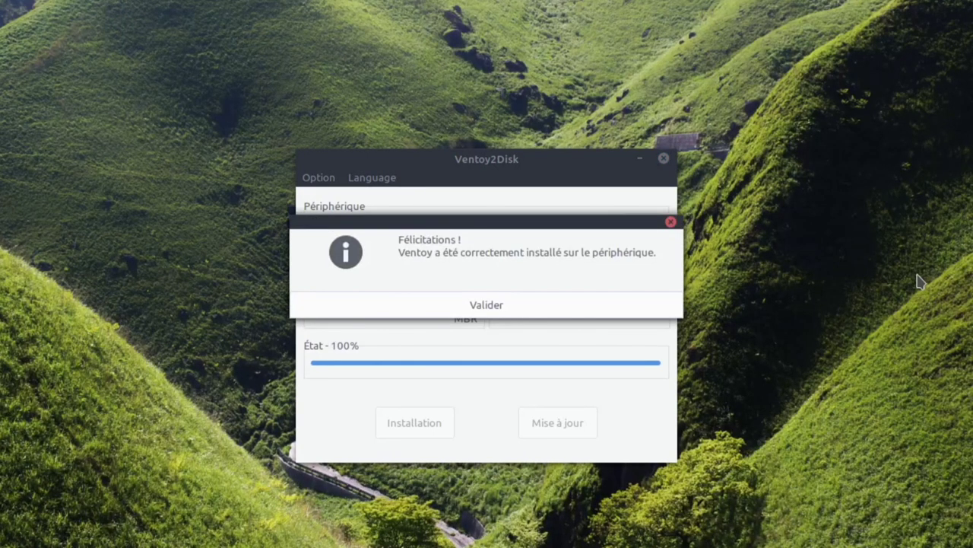
{"action": "left_click", "coordinate": [646, 304]}
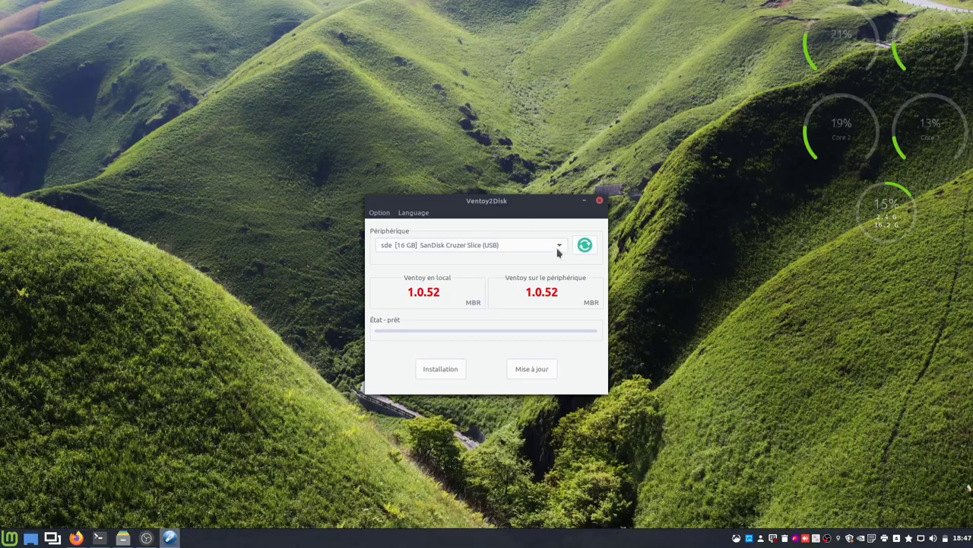
{"action": "left_click_drag", "start_coordinate": [566, 157], "coordinate": [552, 107]}
{"action": "left_click_drag", "start_coordinate": [528, 163], "coordinate": [545, 184]}
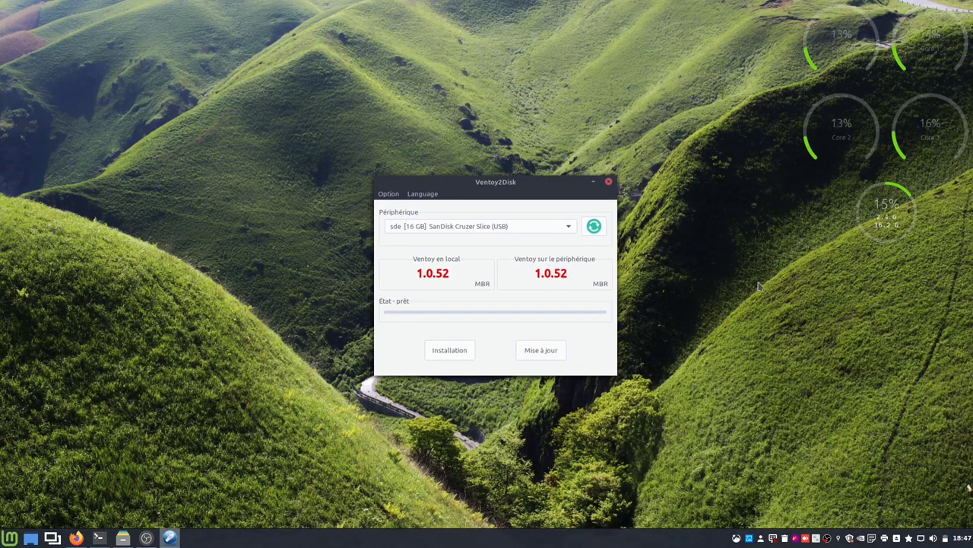